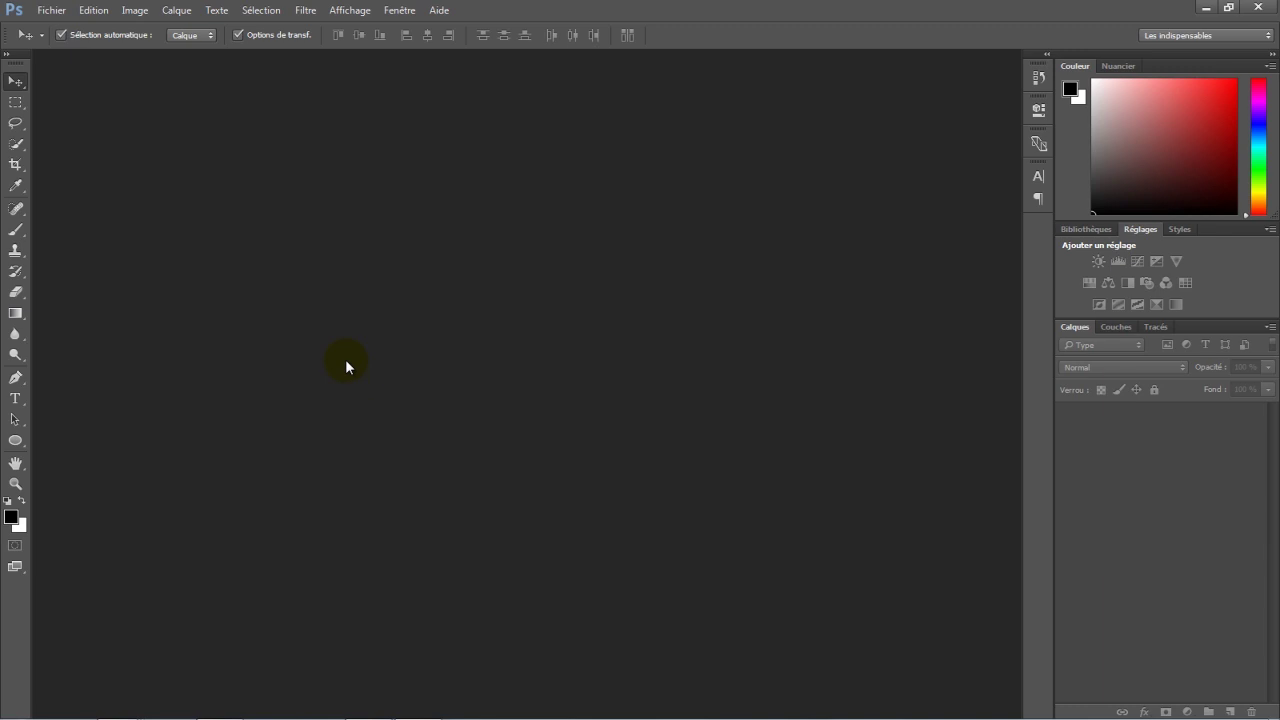
Open the DSC_1667 escalator hall photo.
click(47, 10)
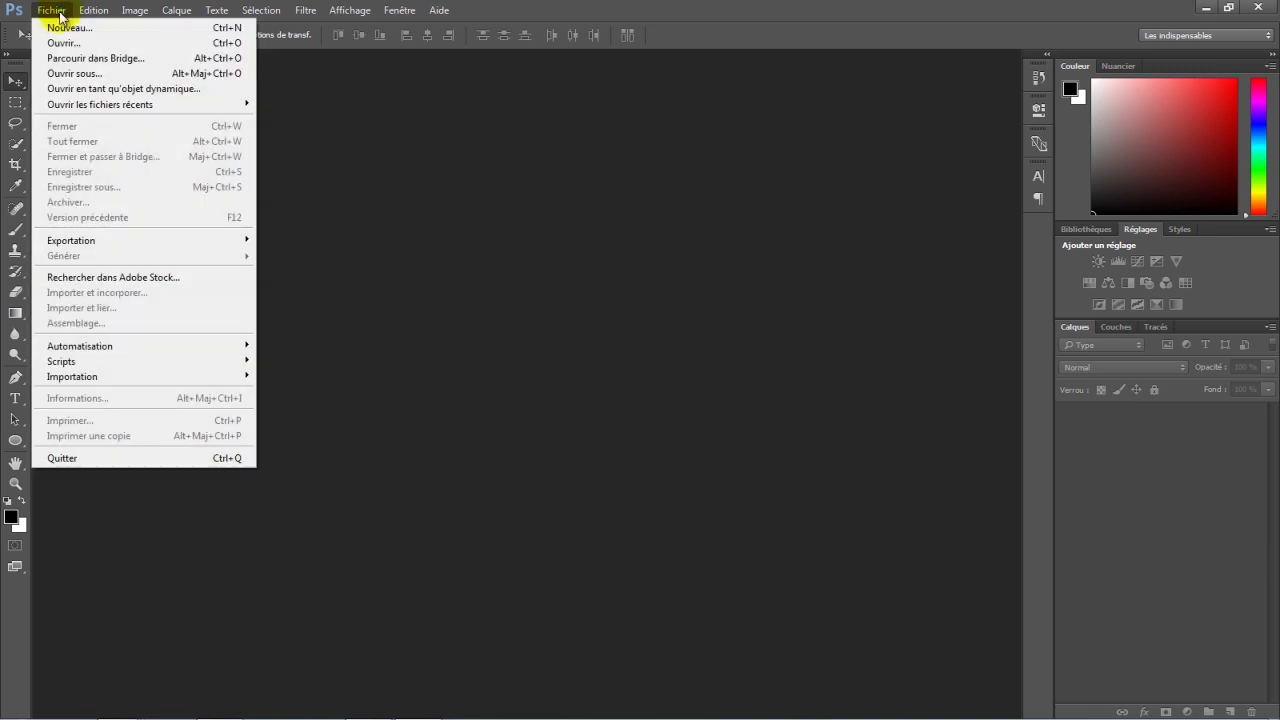
click(58, 43)
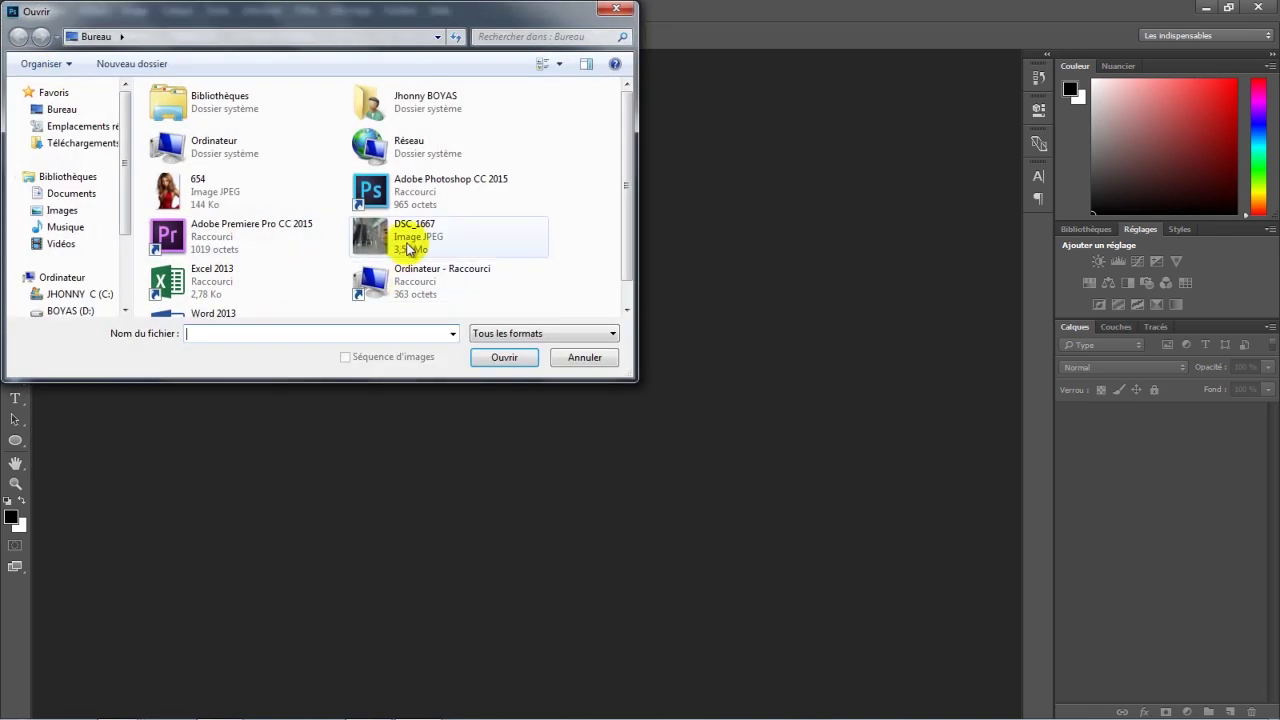
click(401, 238)
double_click(401, 238)
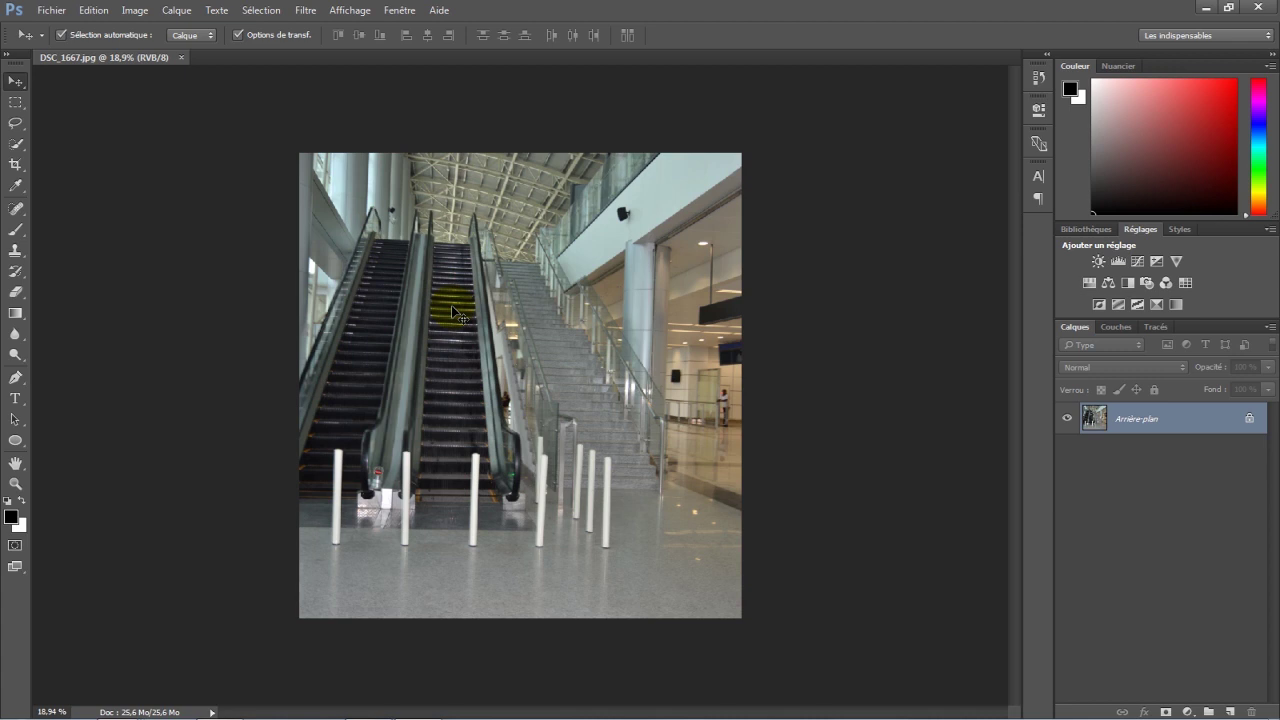
Place the 654 portrait as a linked layer, commit it and shift it right.
click(60, 12)
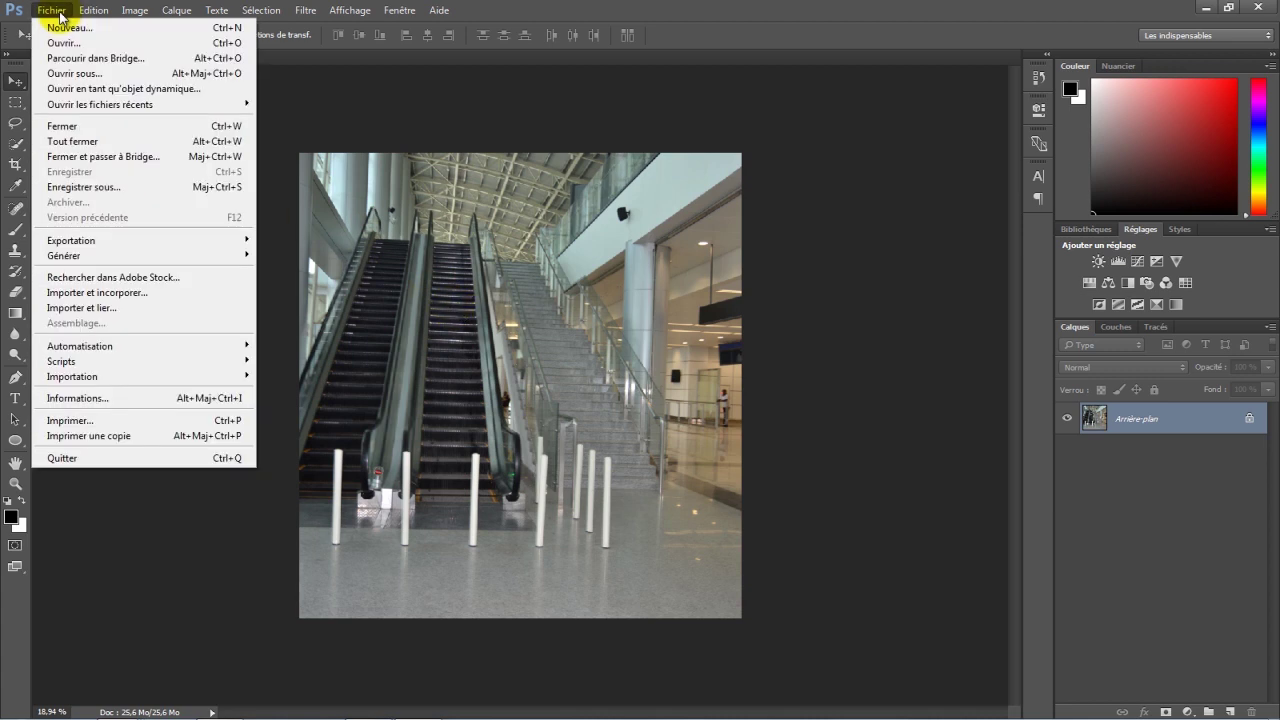
click(94, 307)
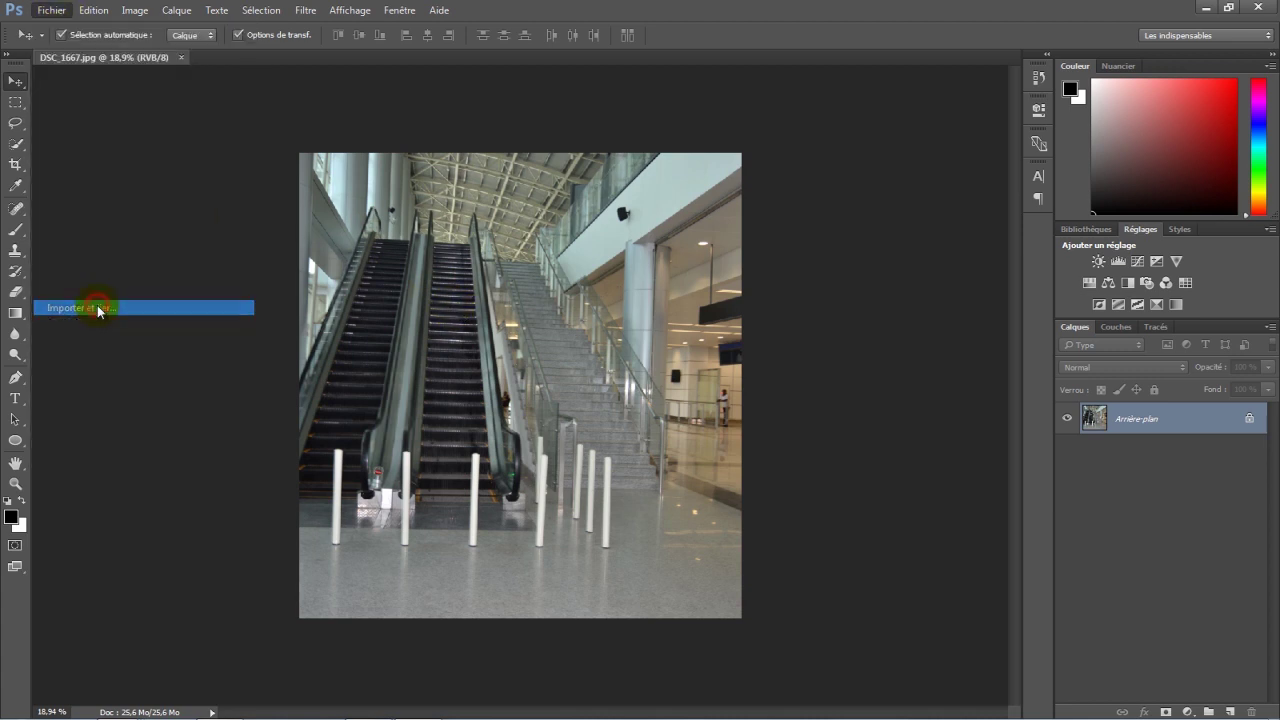
click(174, 195)
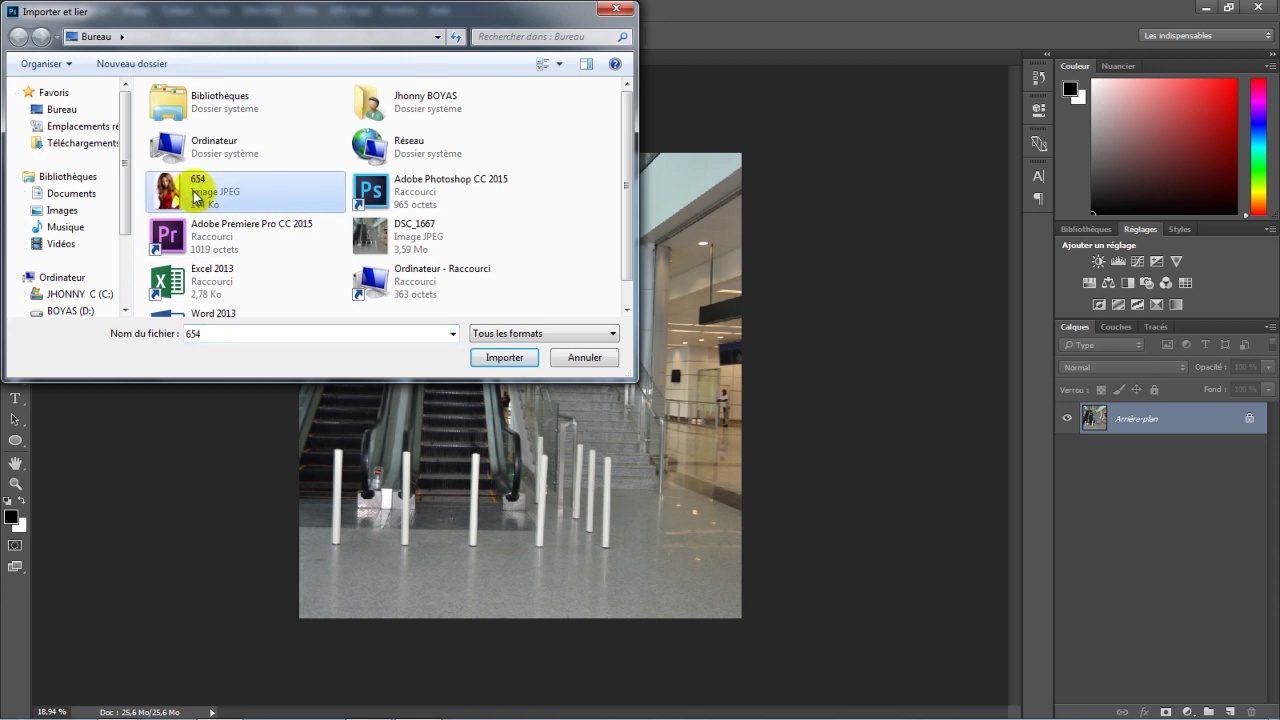
double_click(173, 190)
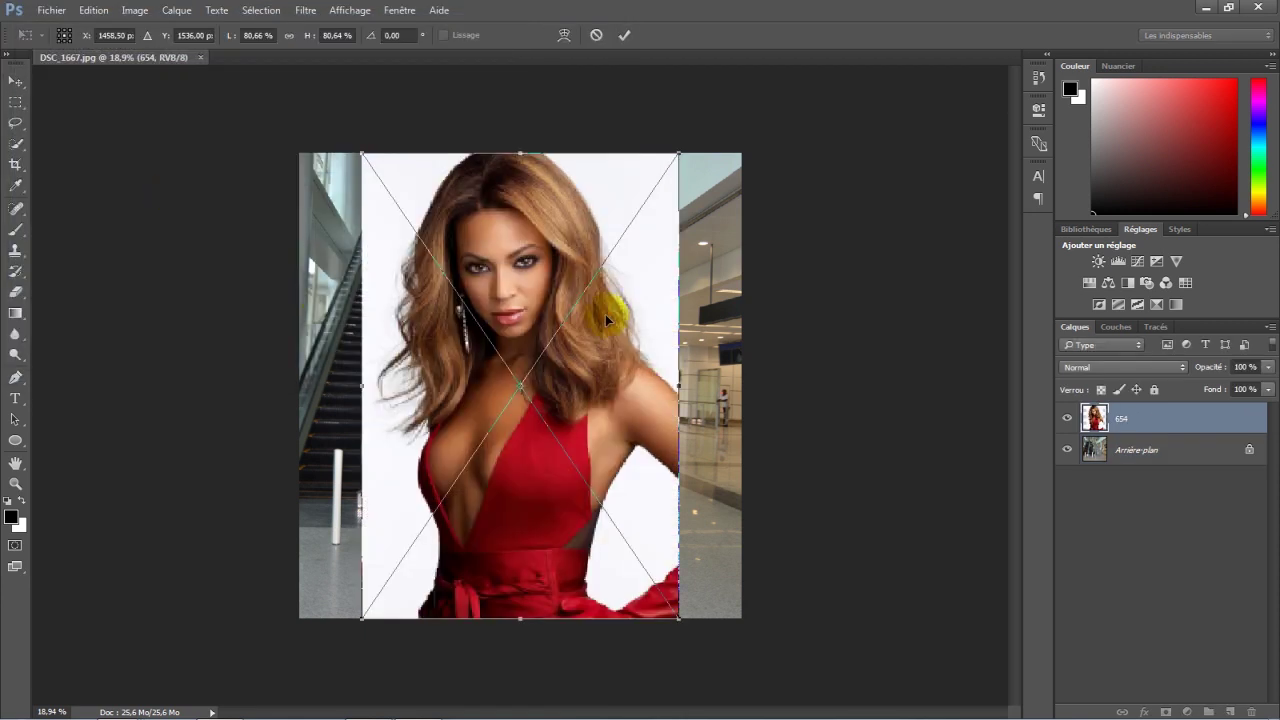
click(624, 36)
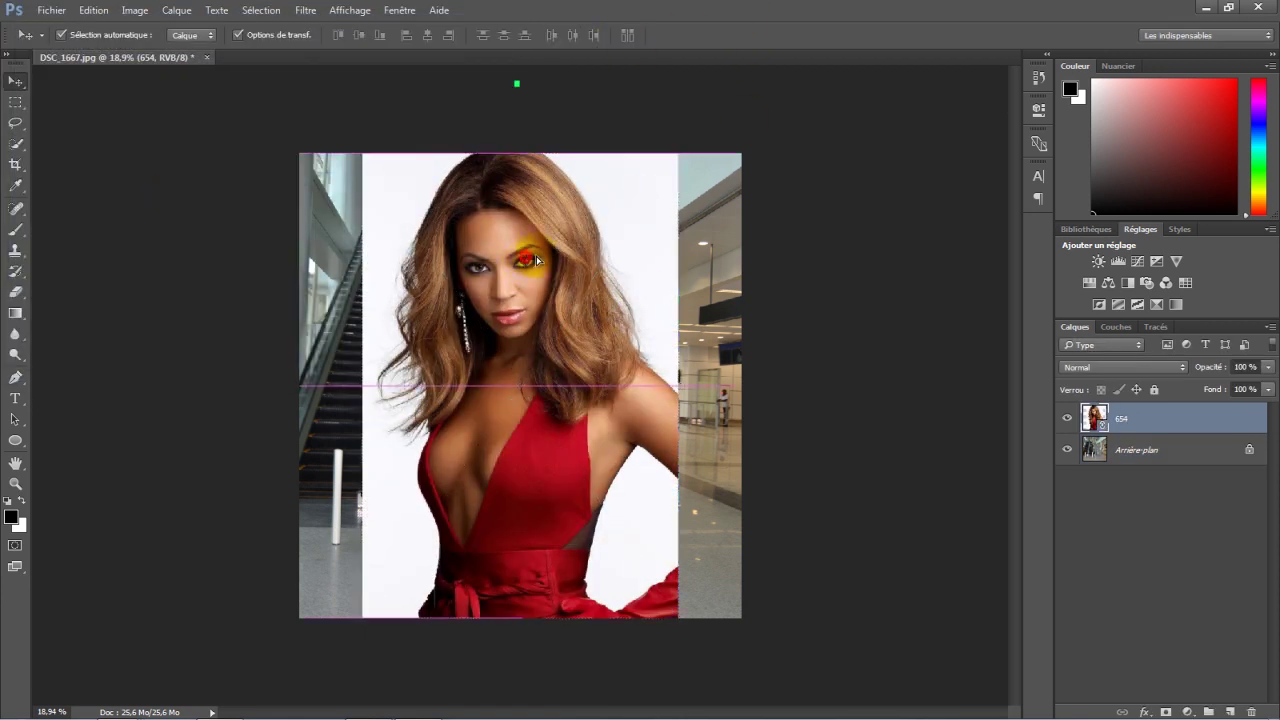
drag(523, 264, 585, 260)
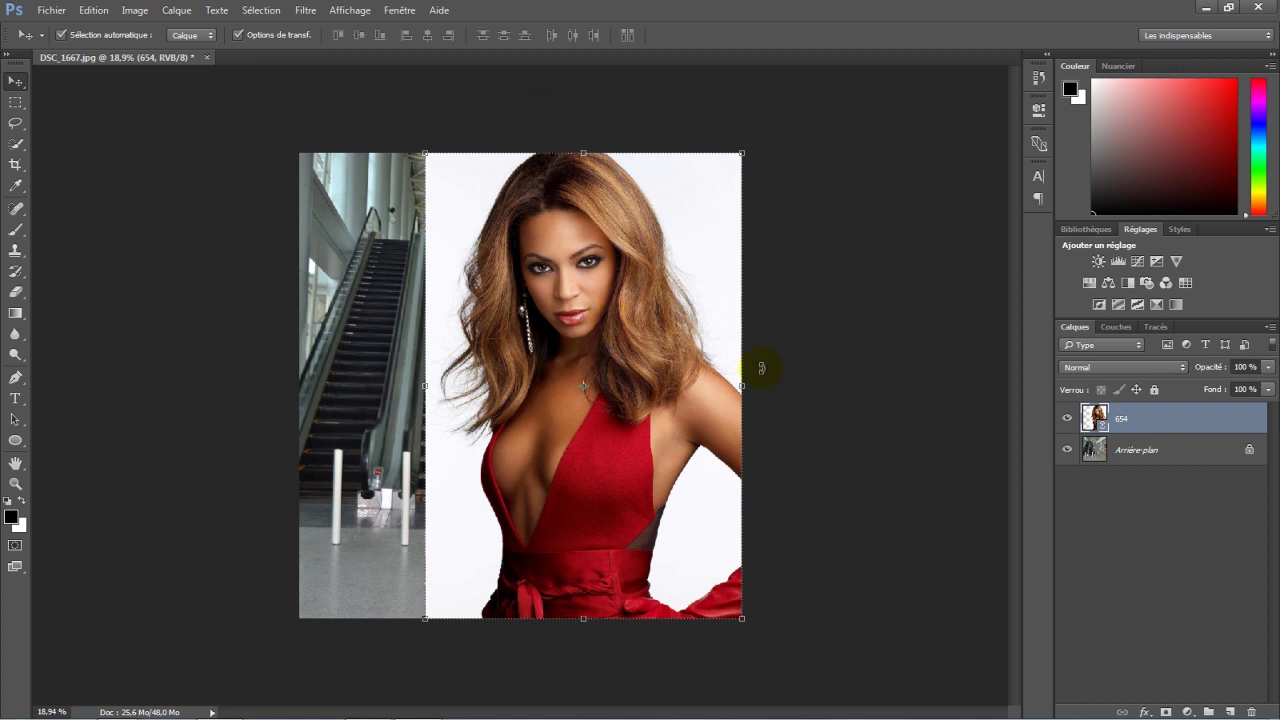
Rasterize the 654 layer and duplicate it as 654 copie.
right_click(1172, 419)
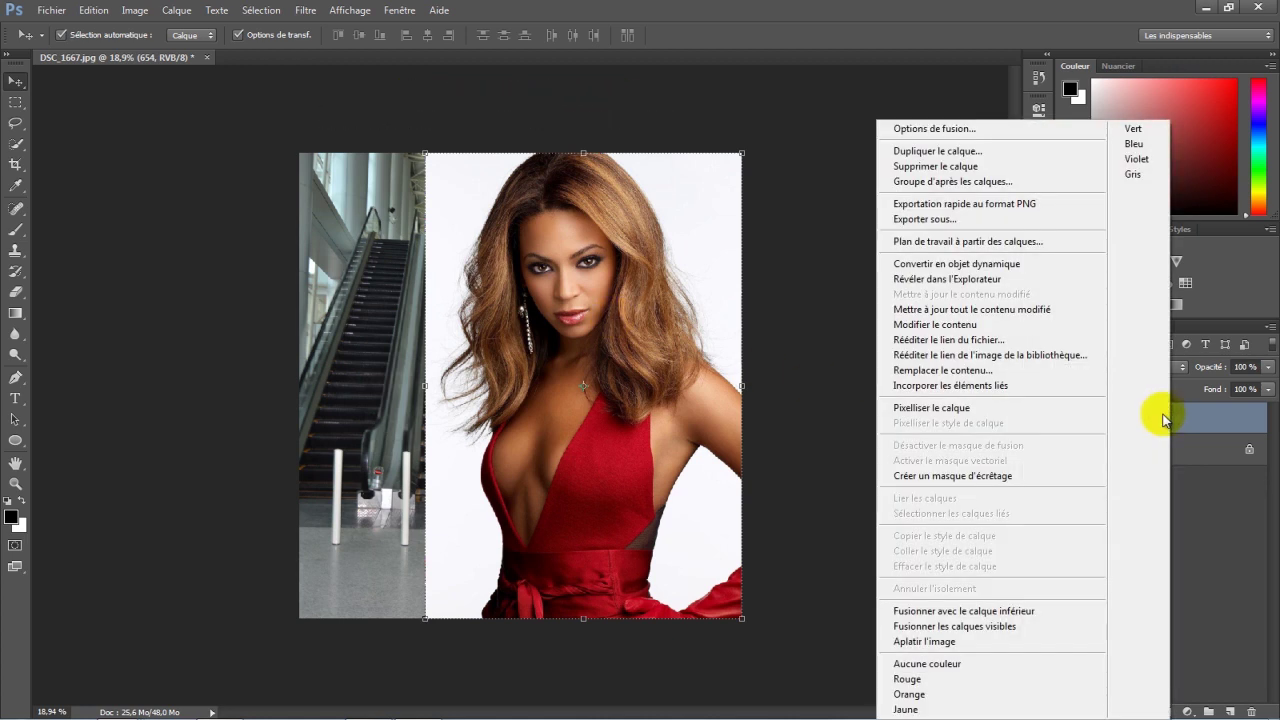
click(966, 414)
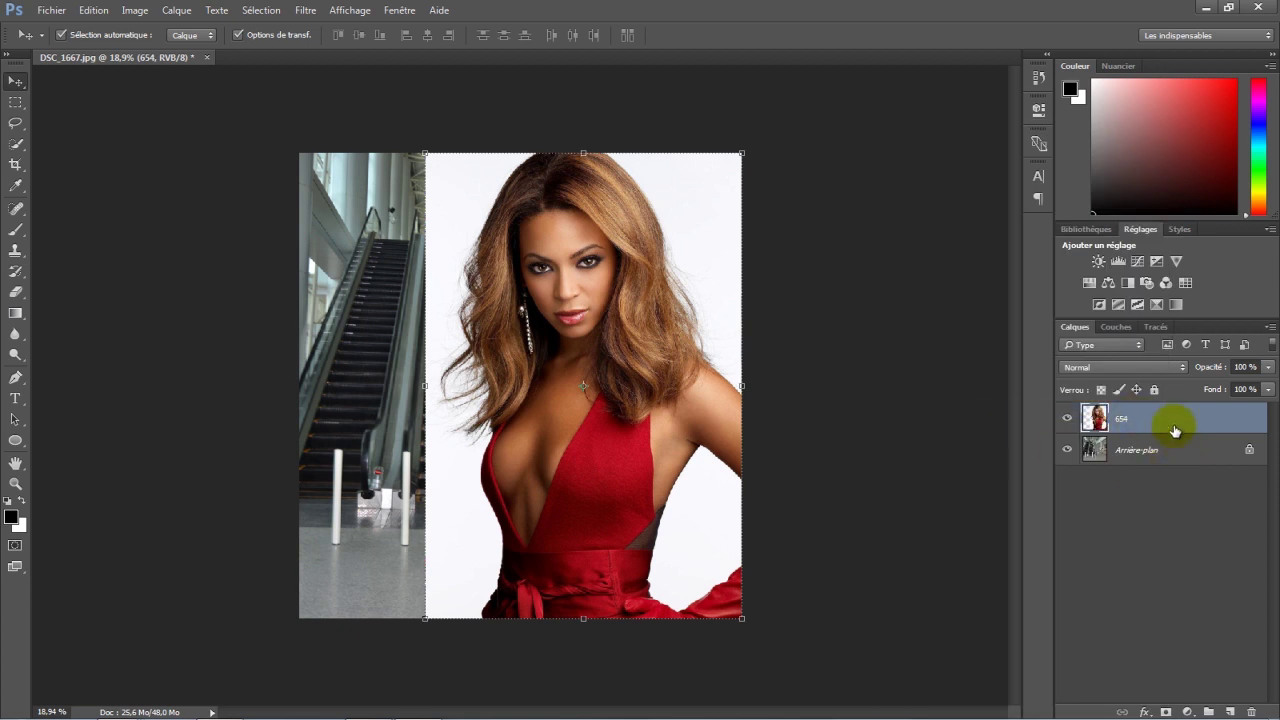
key(ctrl+j)
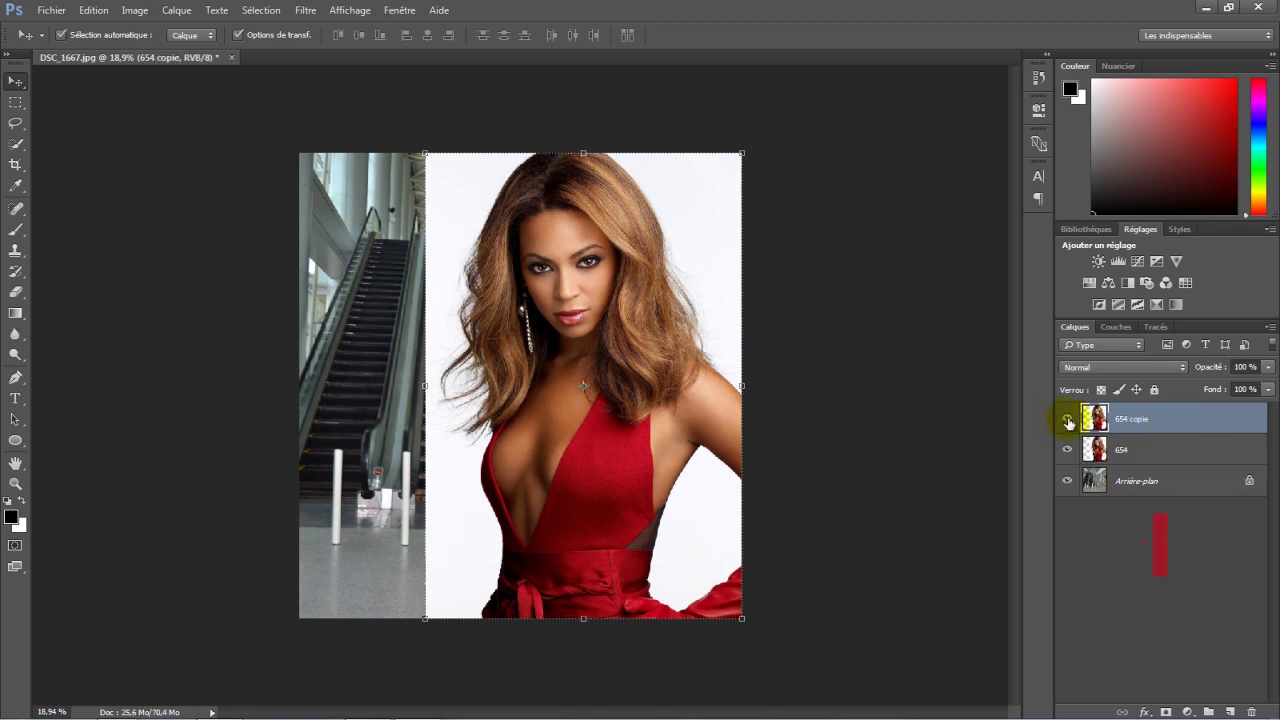
Set the original 654 layer to Produit blend mode, keeping 654 copie visible above it.
click(1068, 422)
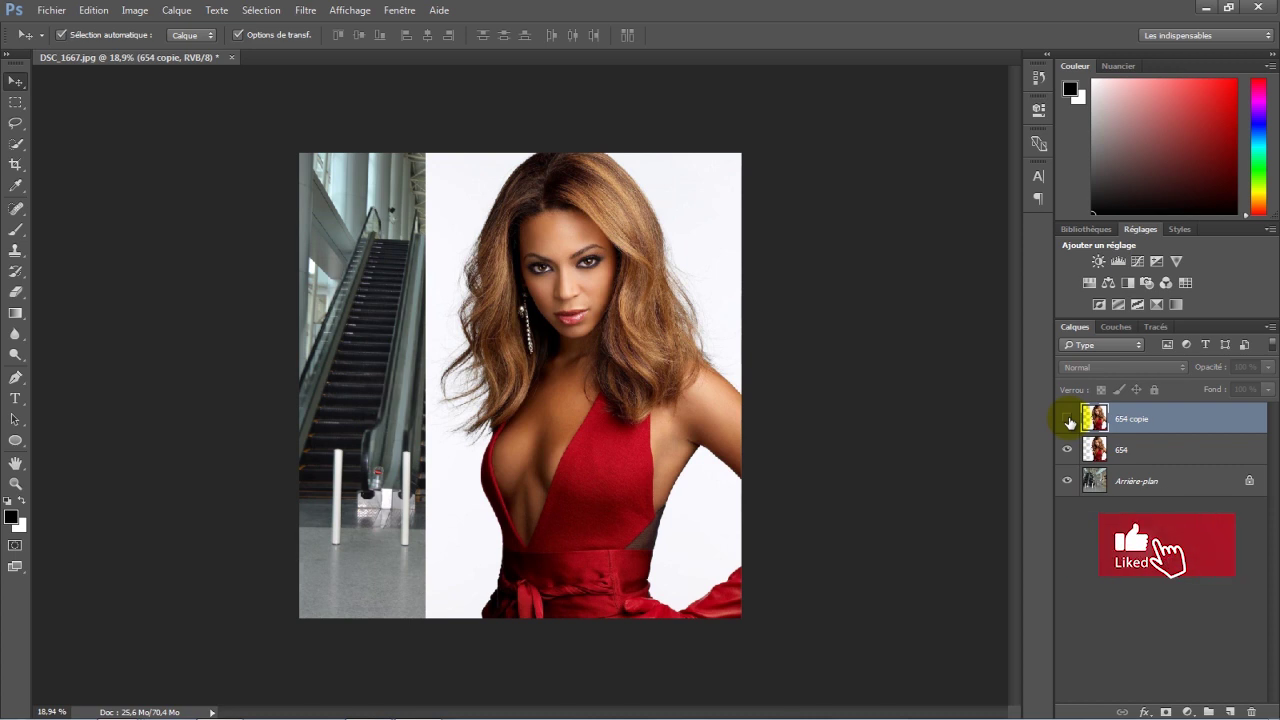
click(1152, 450)
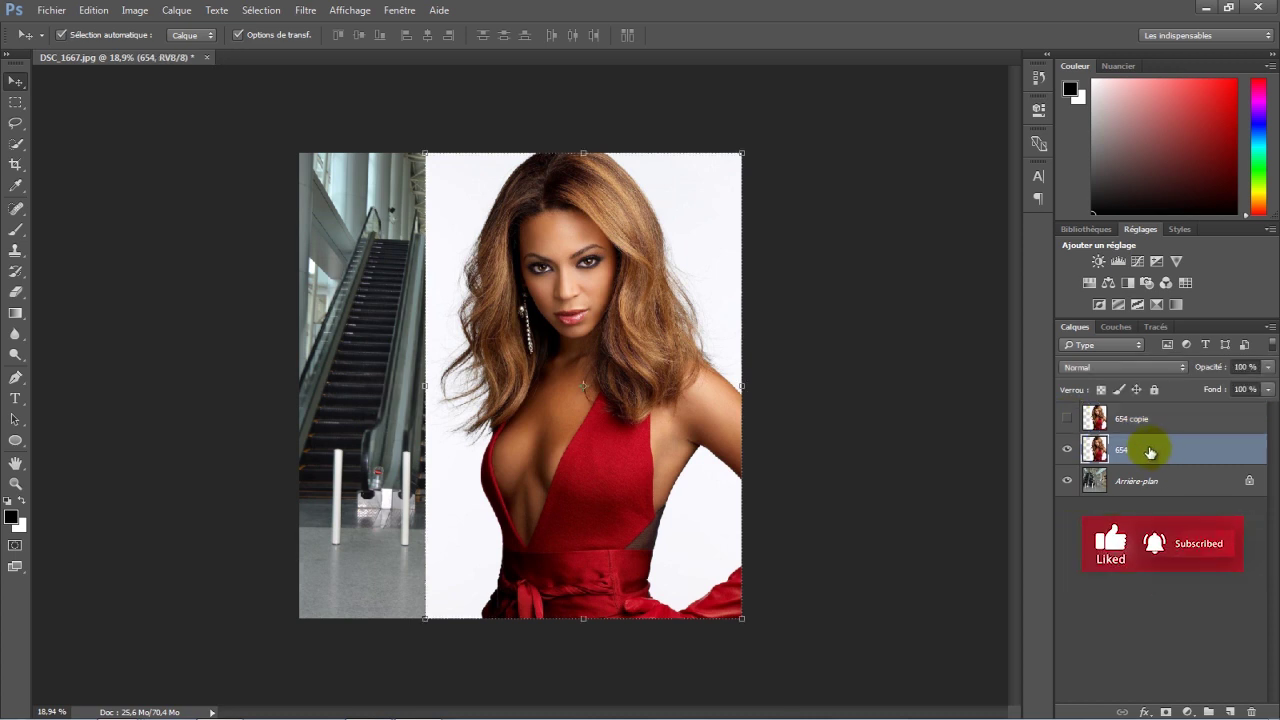
click(1088, 368)
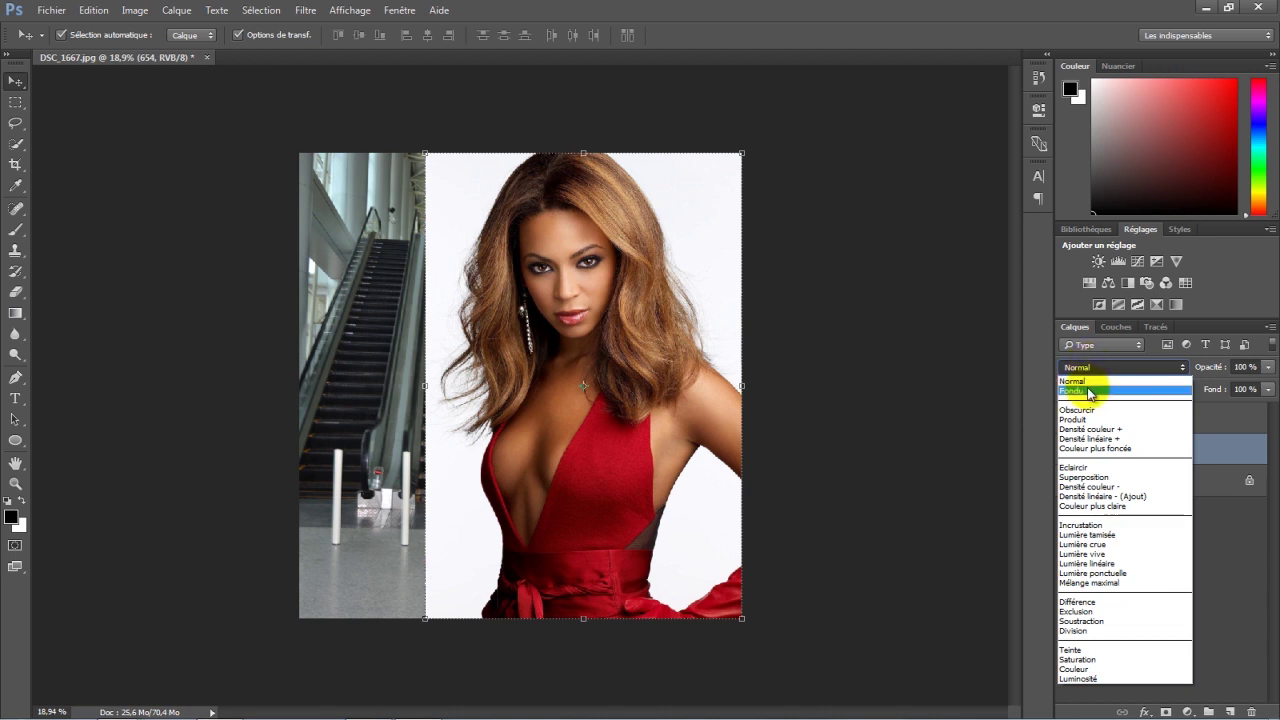
click(1084, 419)
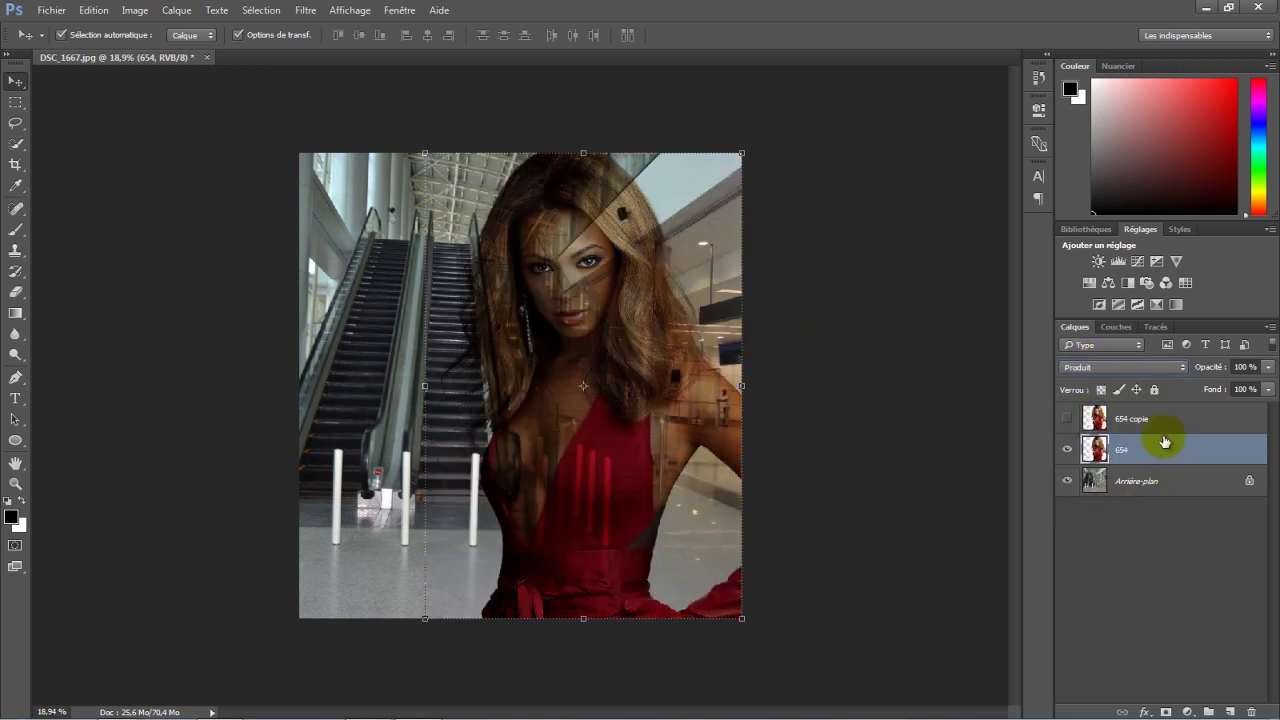
click(1135, 419)
click(1067, 418)
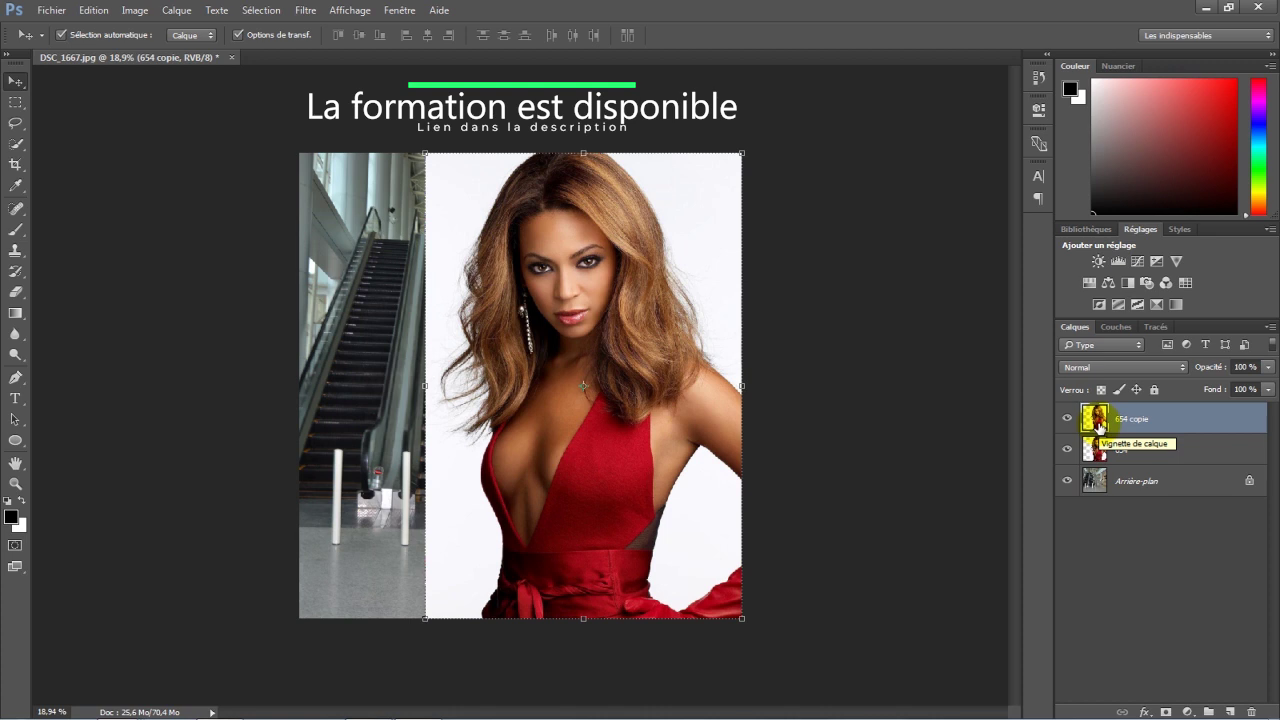
Add a Tout masquer (Hide All) layer mask to the 654 copie layer.
click(186, 12)
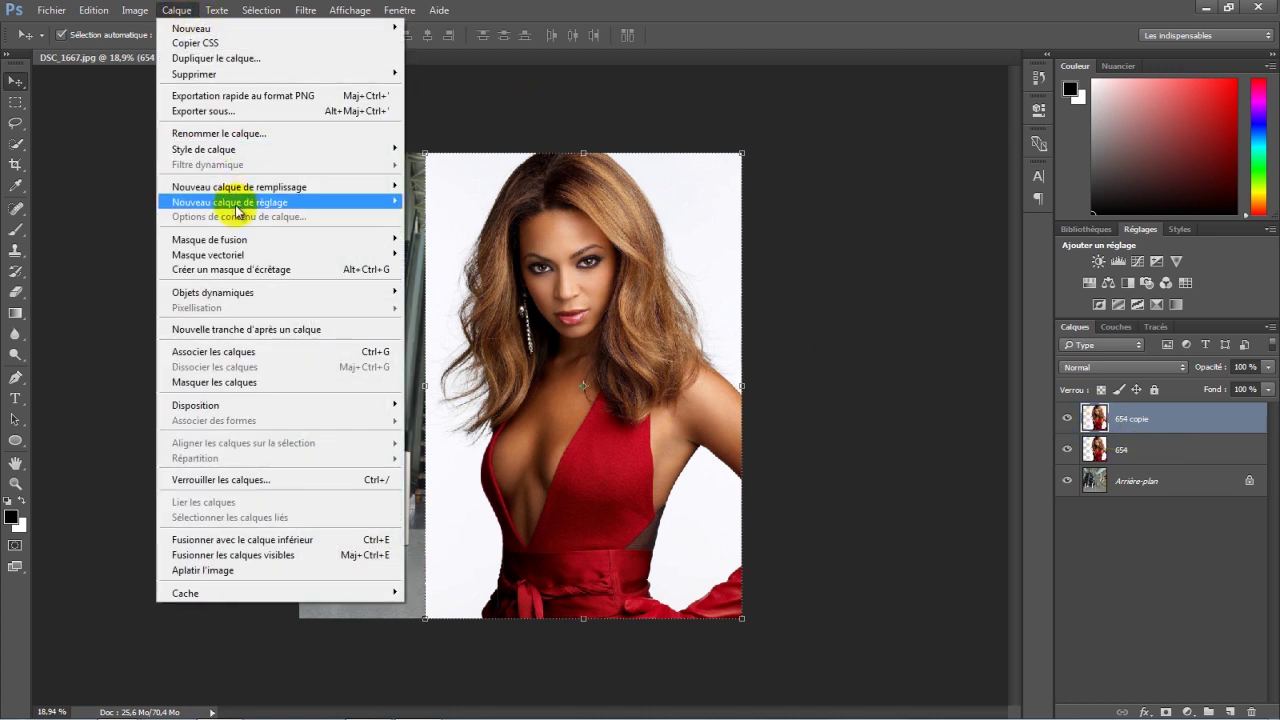
mouse_move(210, 239)
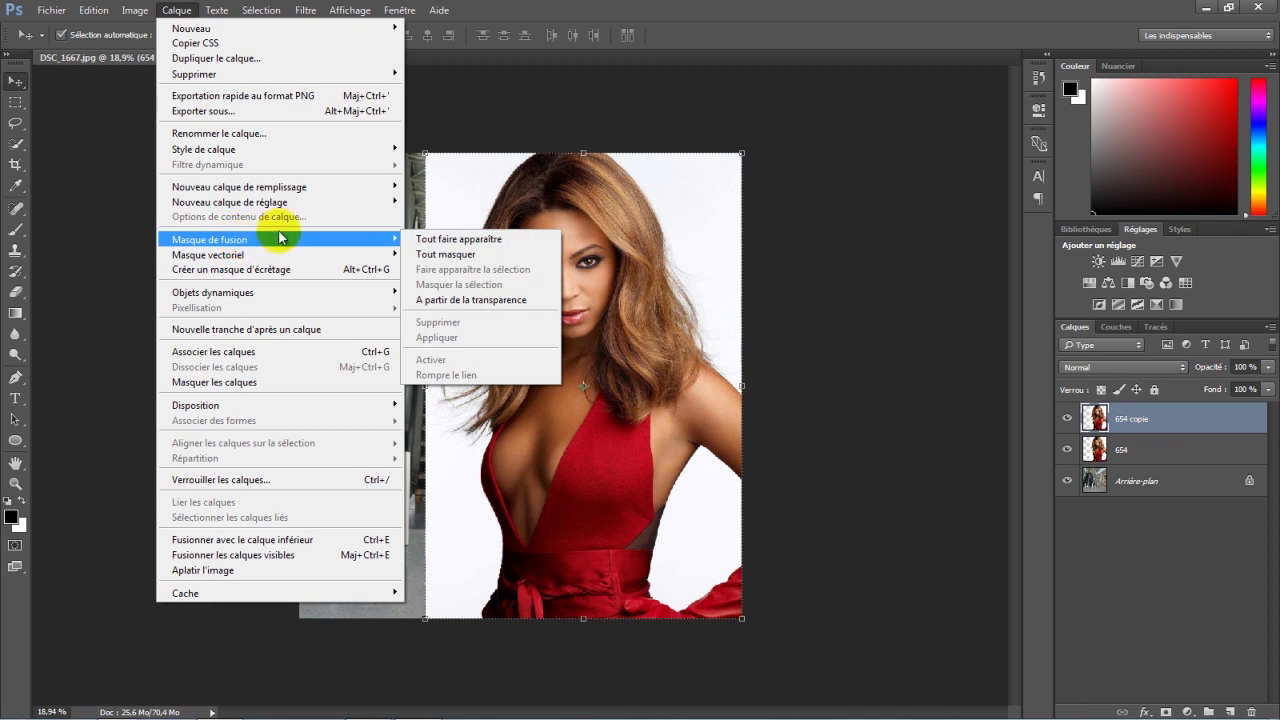
click(452, 257)
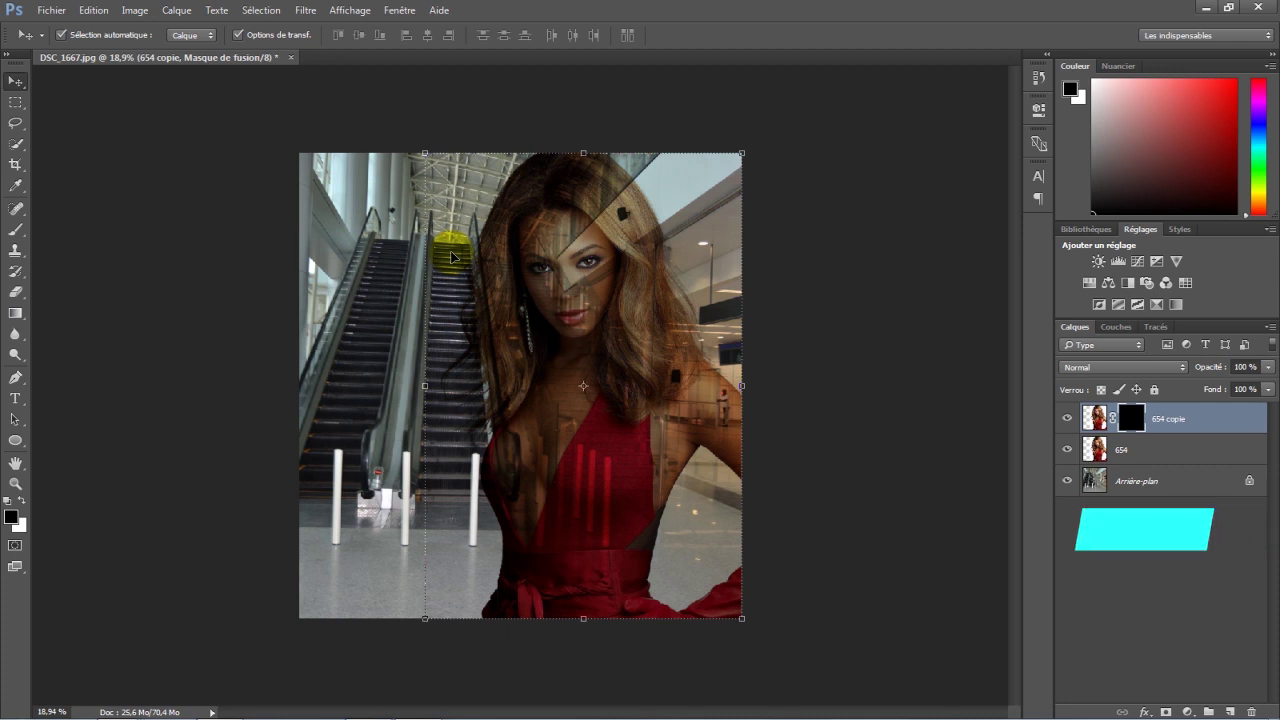
click(16, 230)
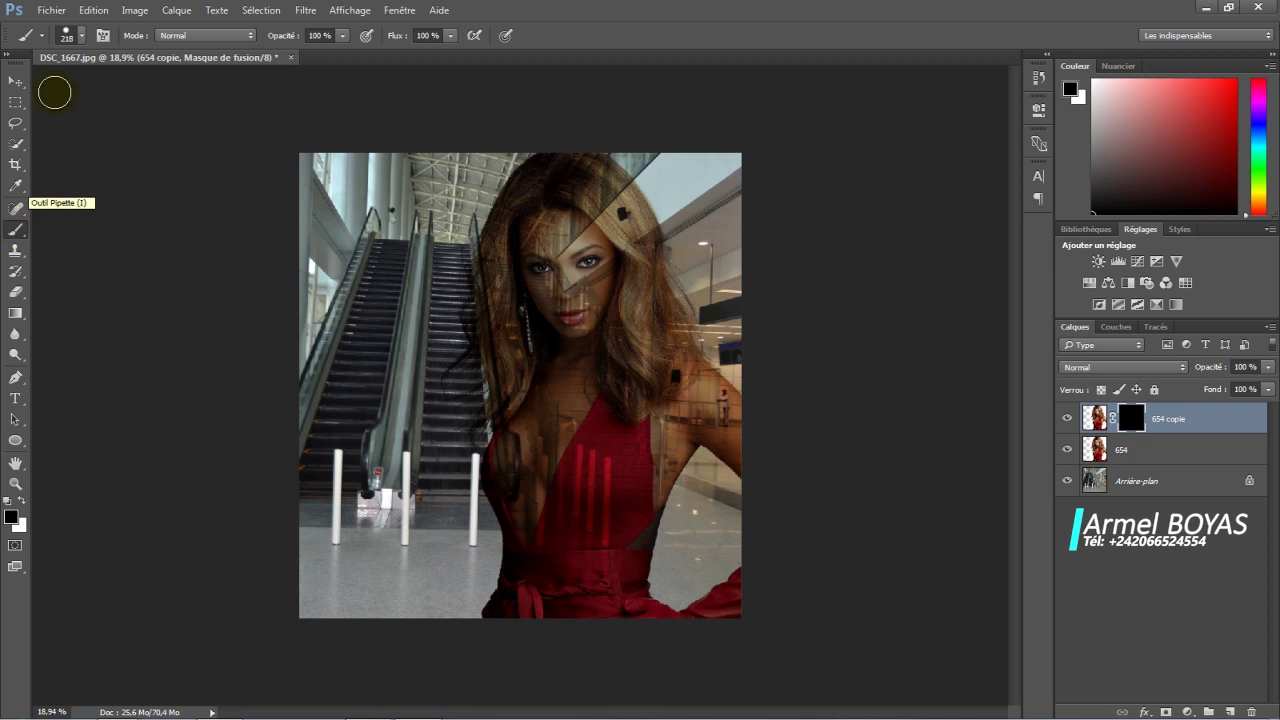
Pick a fully soft round brush and reduce its size.
click(82, 38)
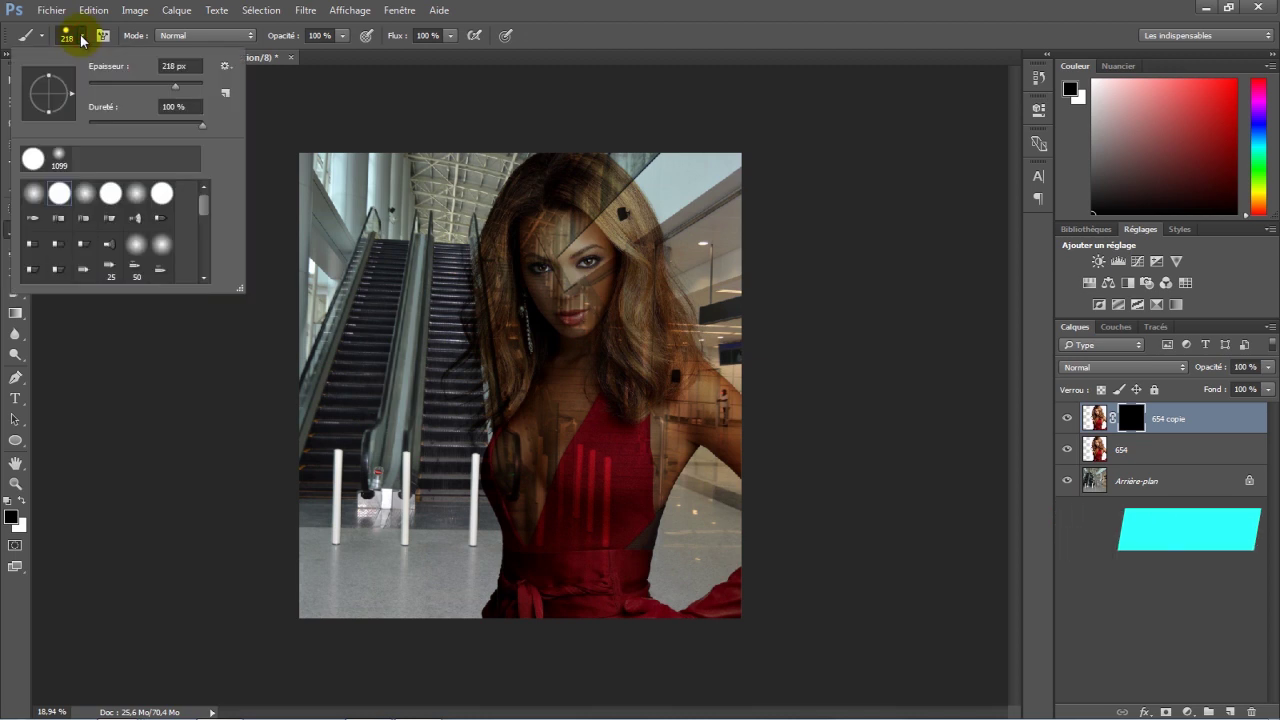
click(35, 196)
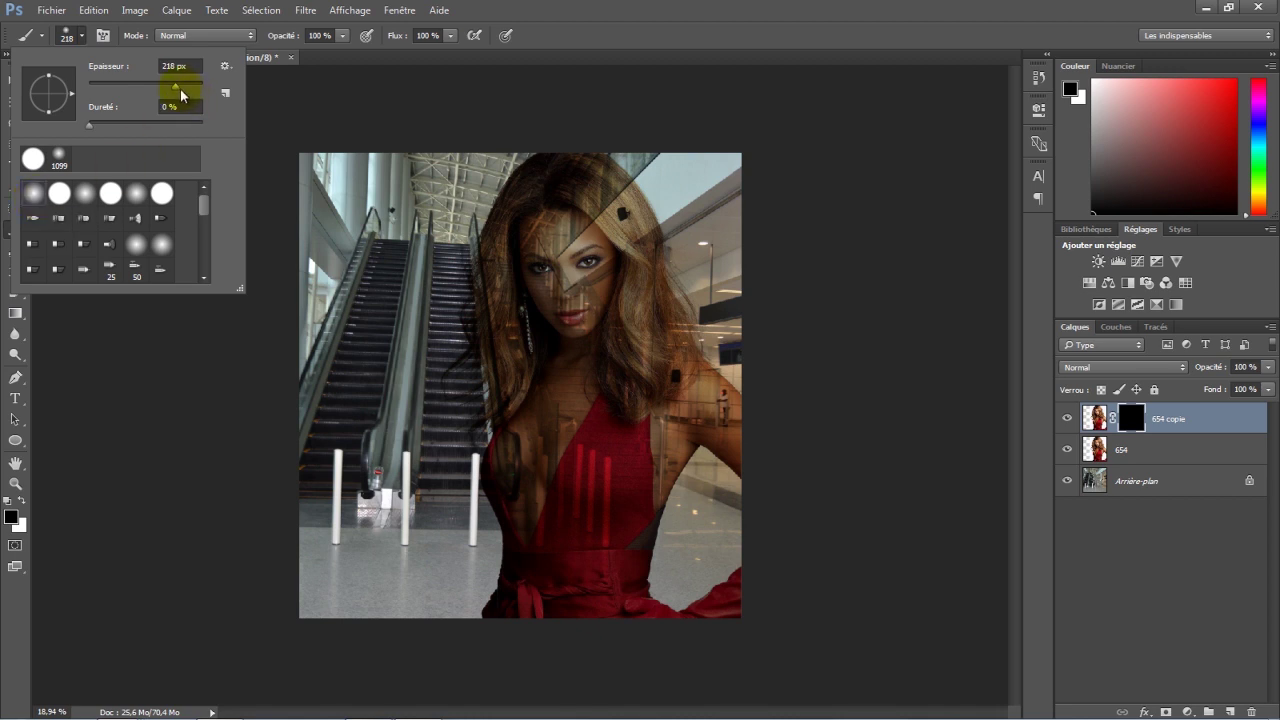
drag(175, 86, 172, 89)
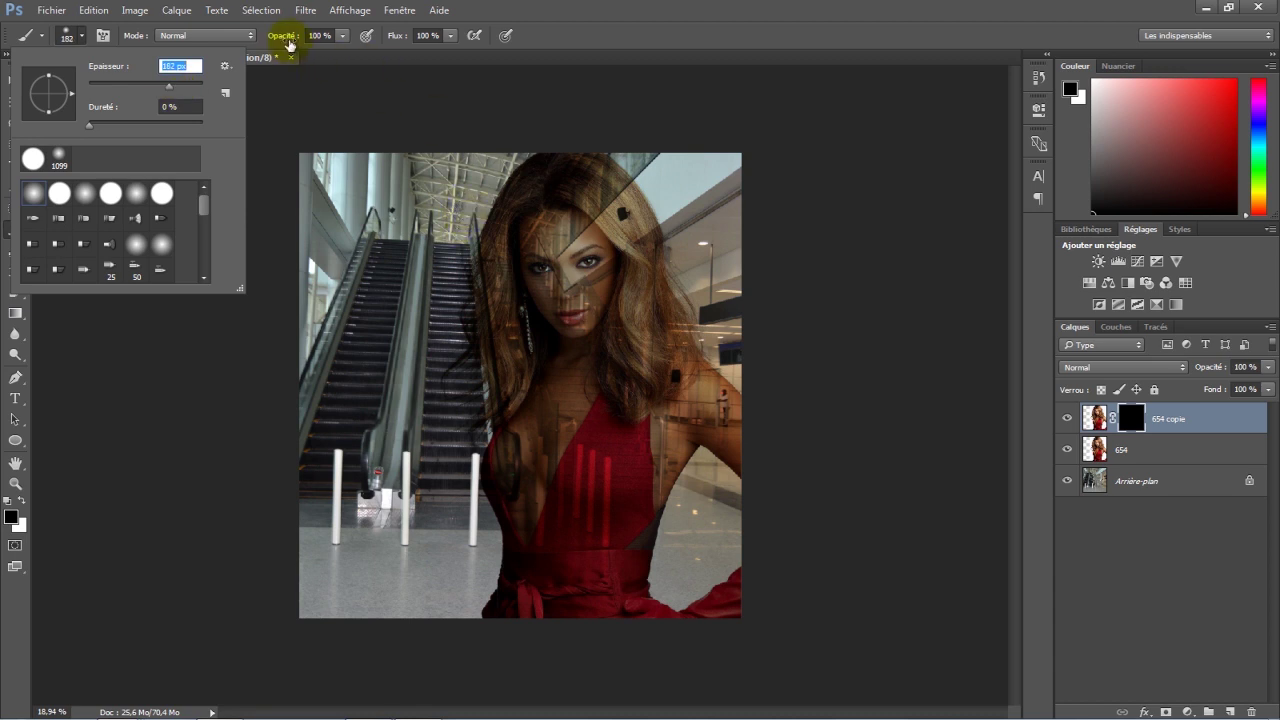
click(292, 38)
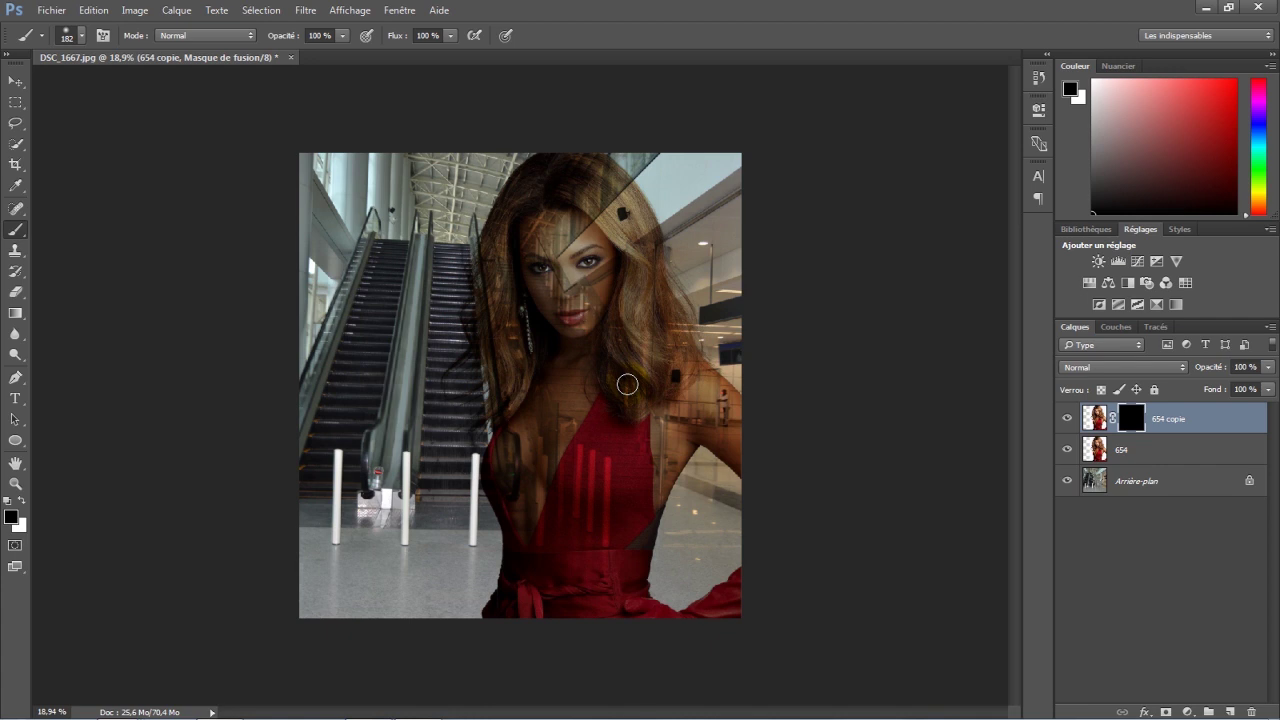
Target the 654 copie layer mask for painting.
click(1130, 420)
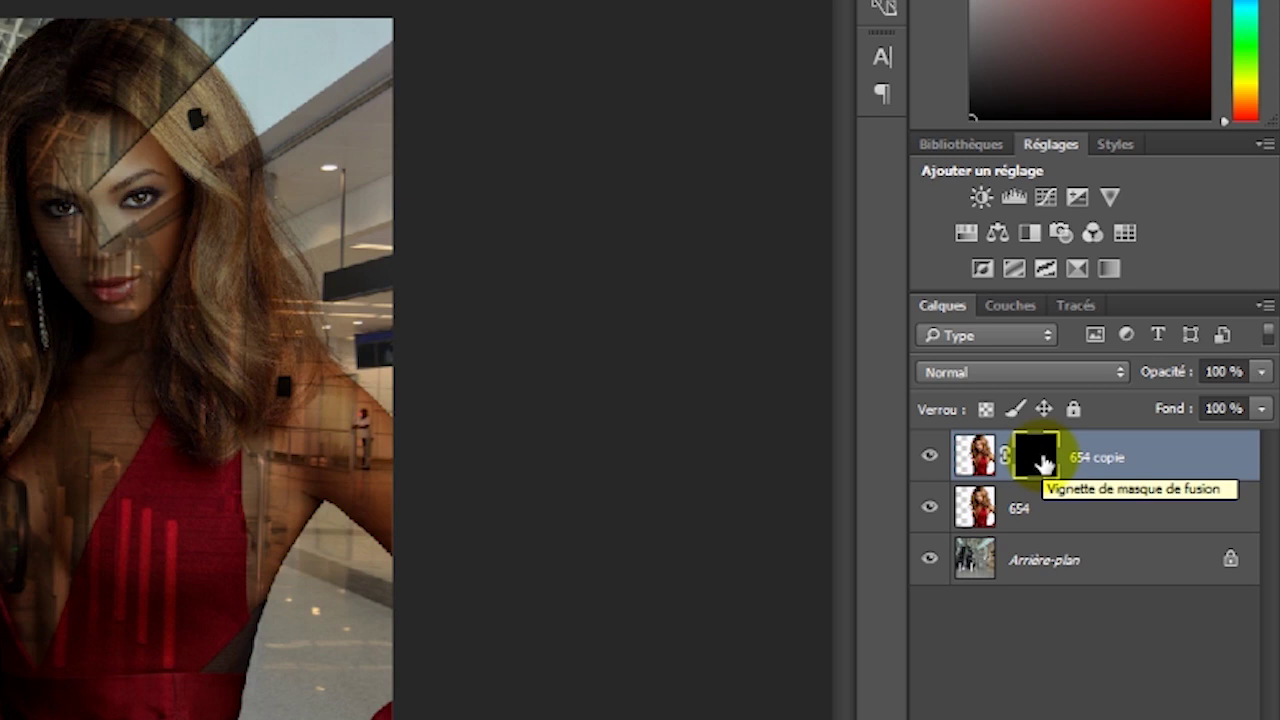
click(975, 455)
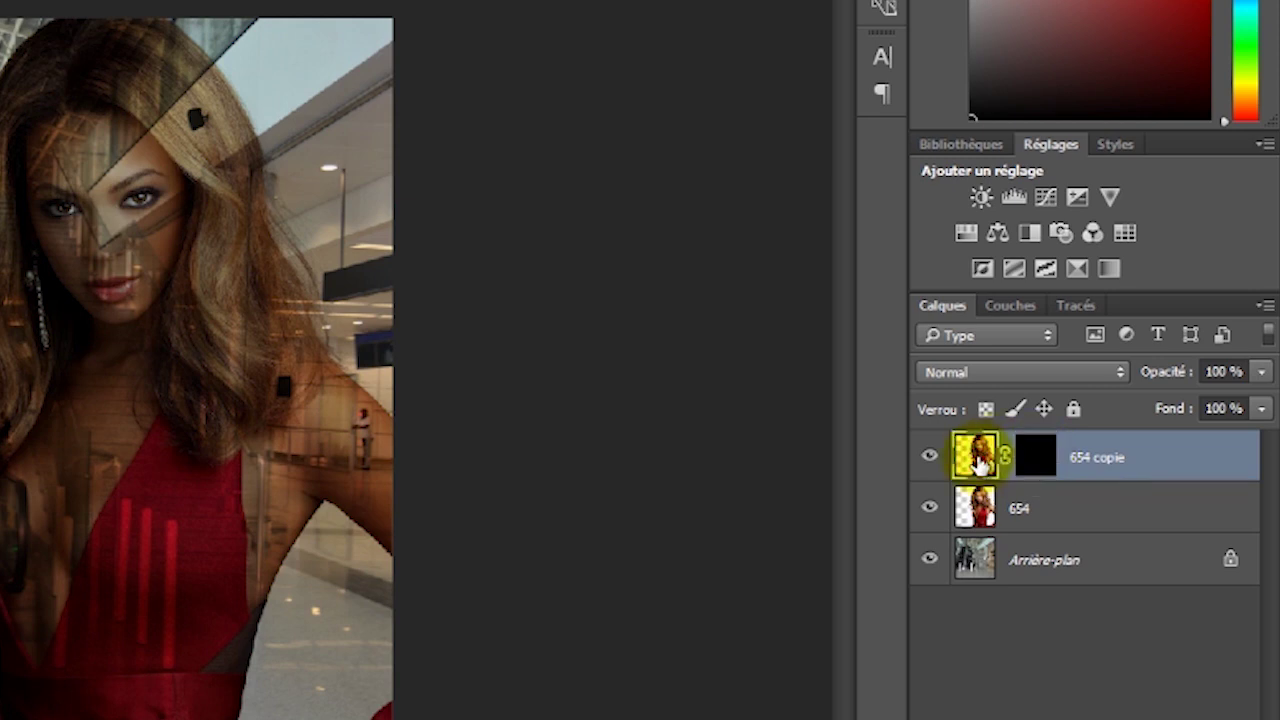
click(1030, 455)
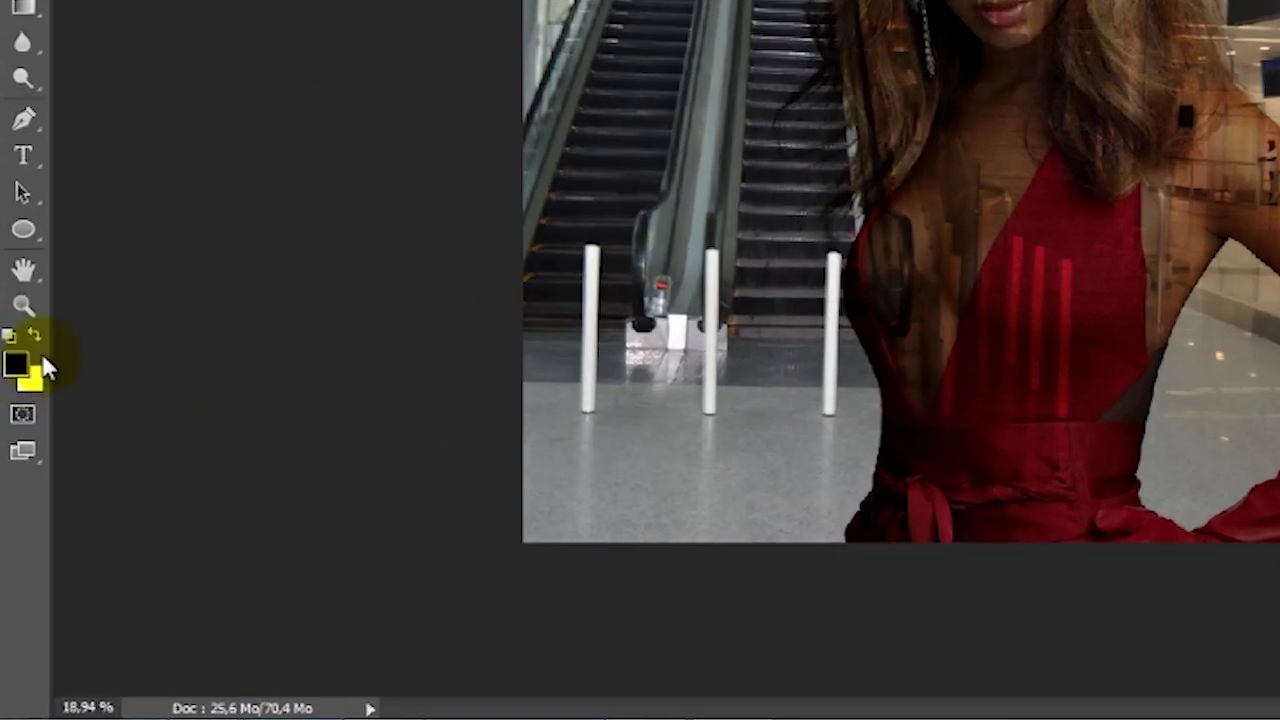
Set the colours to white foreground over black and zoom in on the woman.
click(36, 338)
click(36, 338)
click(36, 338)
click(36, 338)
click(36, 338)
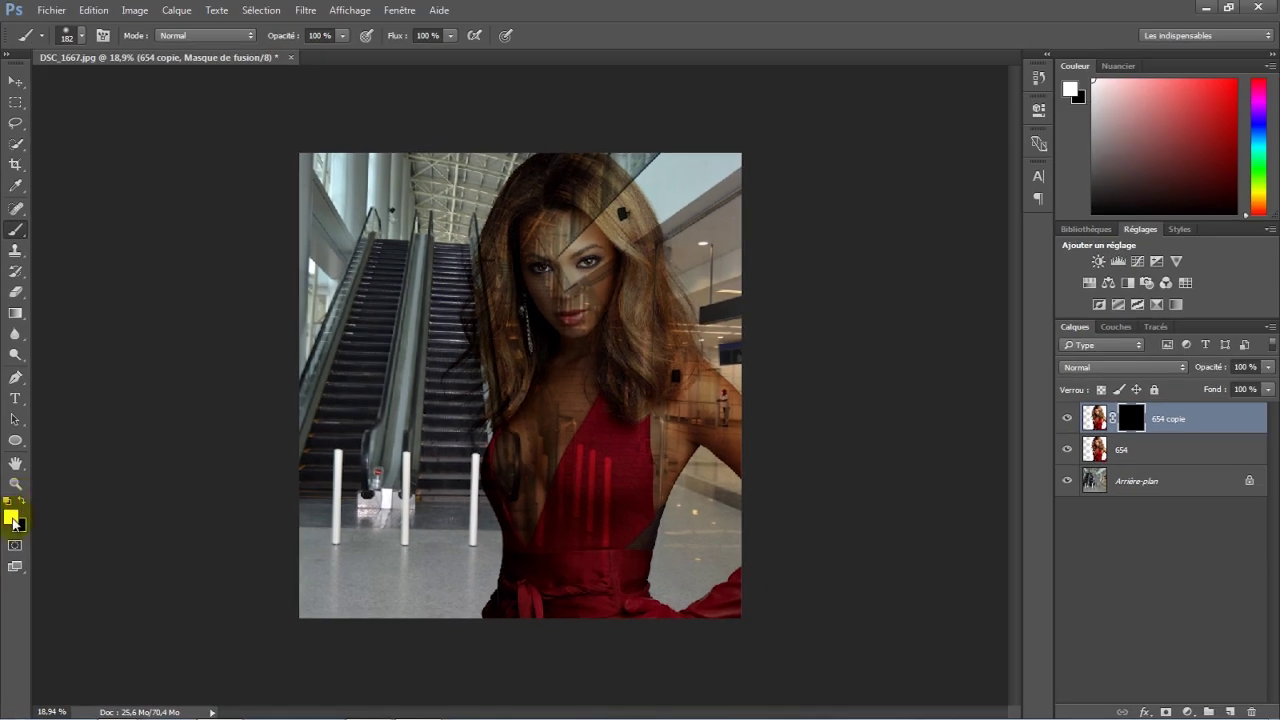
click(8, 500)
click(1131, 418)
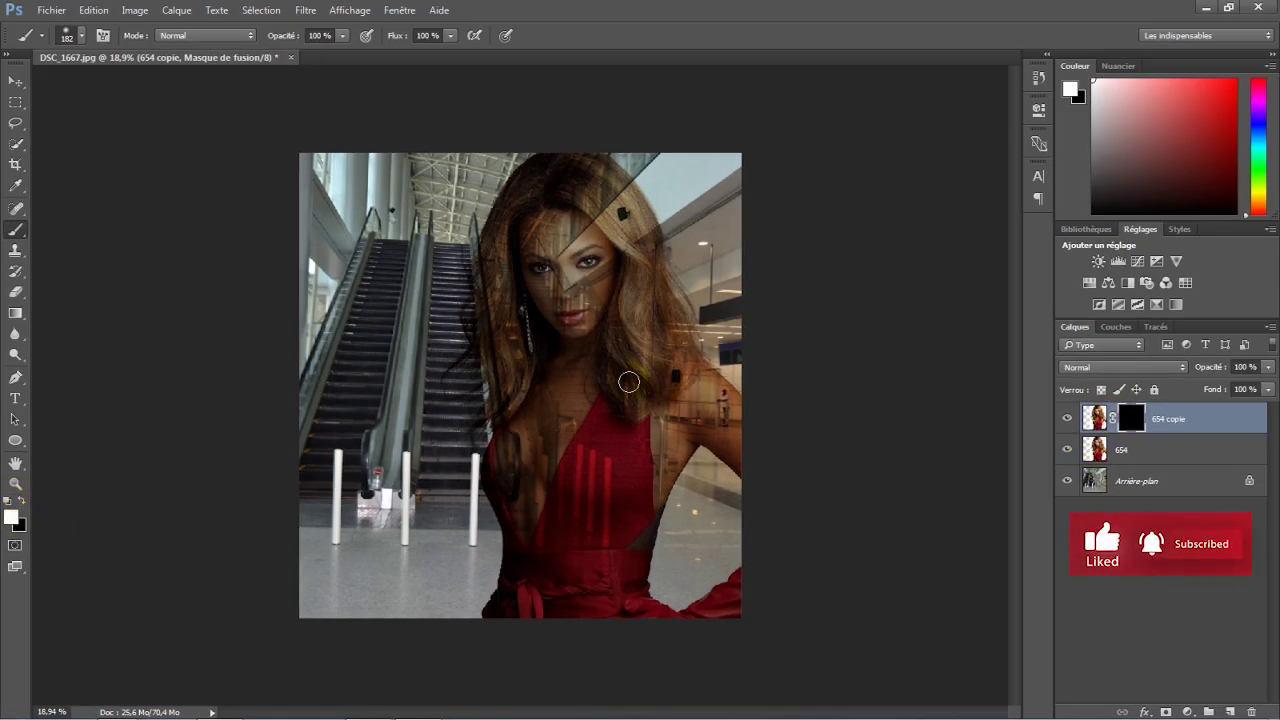
key(ctrl+plus)
Paint white on the mask over her face, hair, dress and right side, removing the ghosted stripes.
click(596, 259)
mouse_move(596, 259)
mouse_down()
mouse_move(571, 177)
mouse_move(586, 166)
mouse_move(524, 152)
mouse_move(566, 177)
mouse_move(545, 440)
mouse_move(490, 270)
mouse_move(505, 482)
mouse_move(565, 420)
mouse_move(630, 230)
mouse_move(640, 300)
mouse_move(645, 234)
mouse_move(642, 323)
mouse_up()
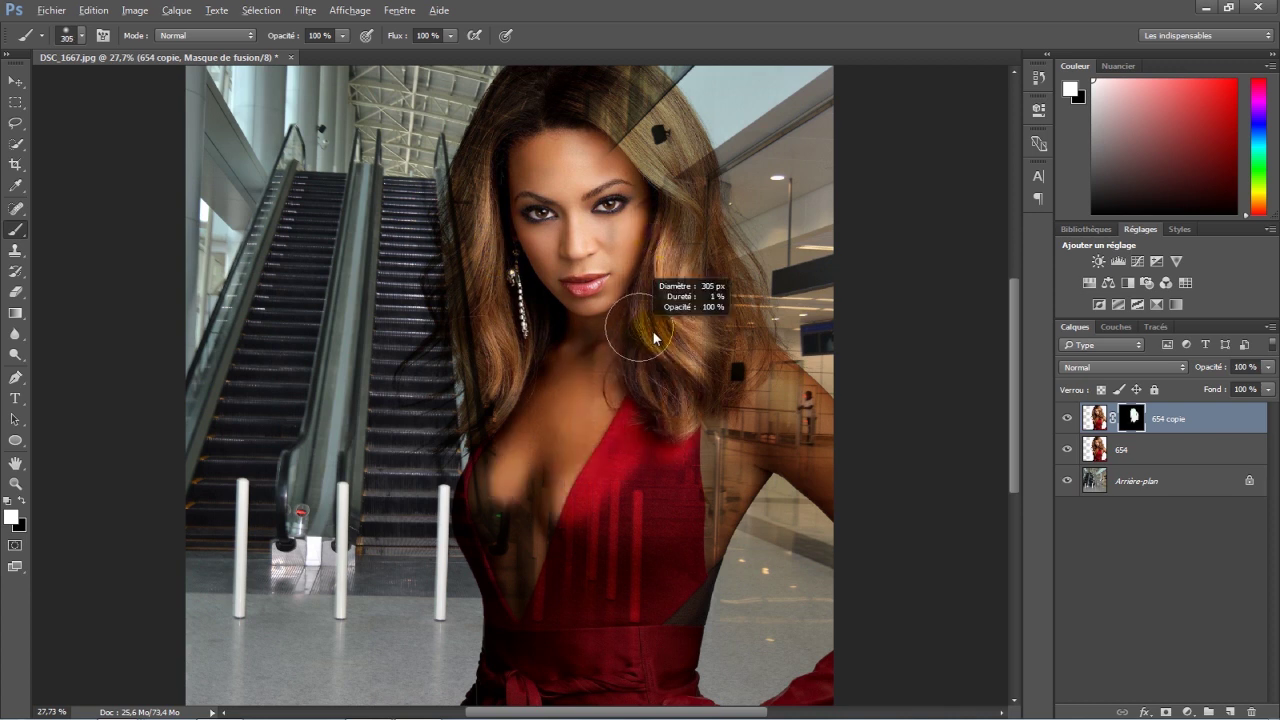
mouse_move(671, 290)
mouse_down()
mouse_move(676, 425)
mouse_move(560, 600)
mouse_up()
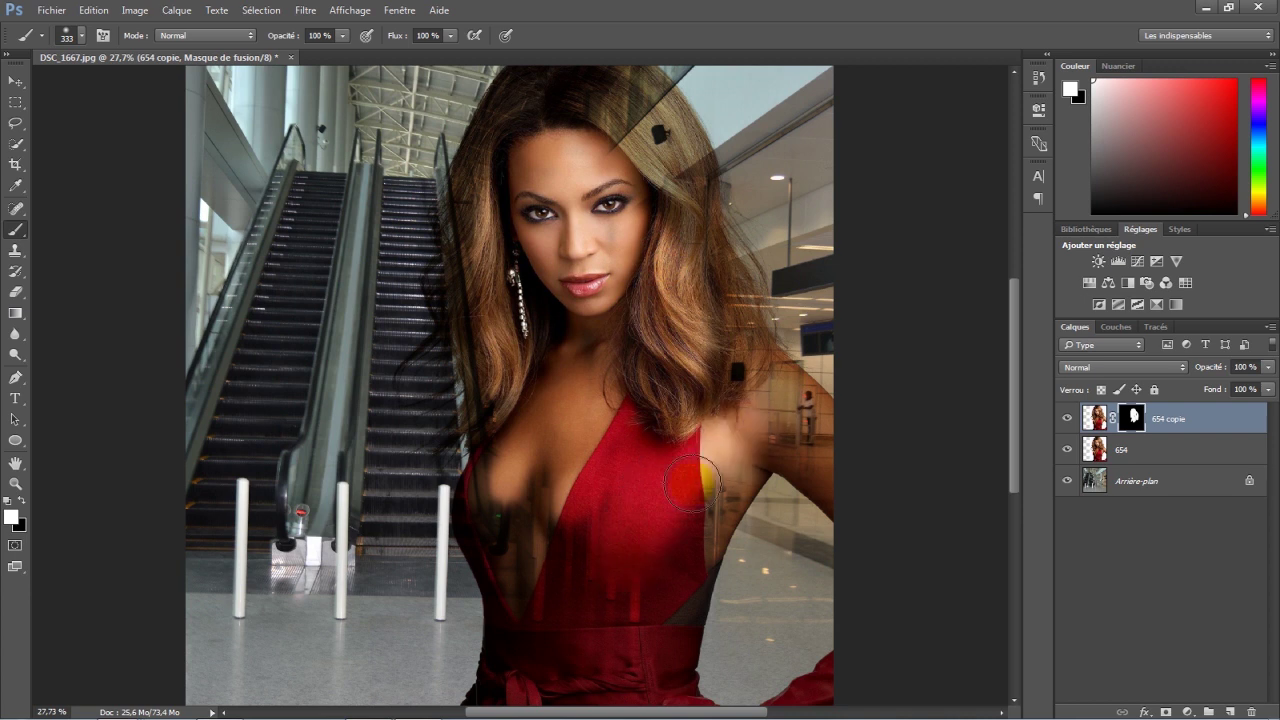
scroll(534, 370, down, 3)
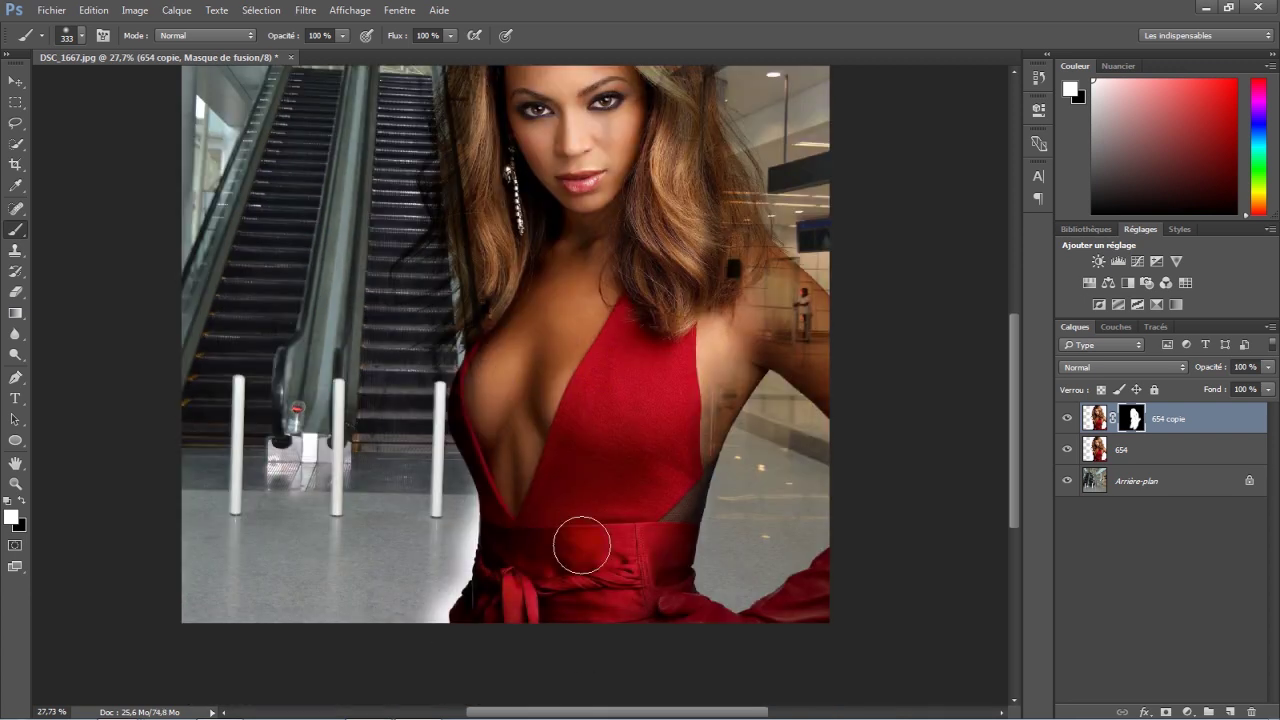
drag(586, 534, 680, 623)
scroll(580, 220, up, 4)
mouse_move(529, 172)
mouse_down()
mouse_move(551, 149)
mouse_move(651, 194)
mouse_move(775, 472)
mouse_up()
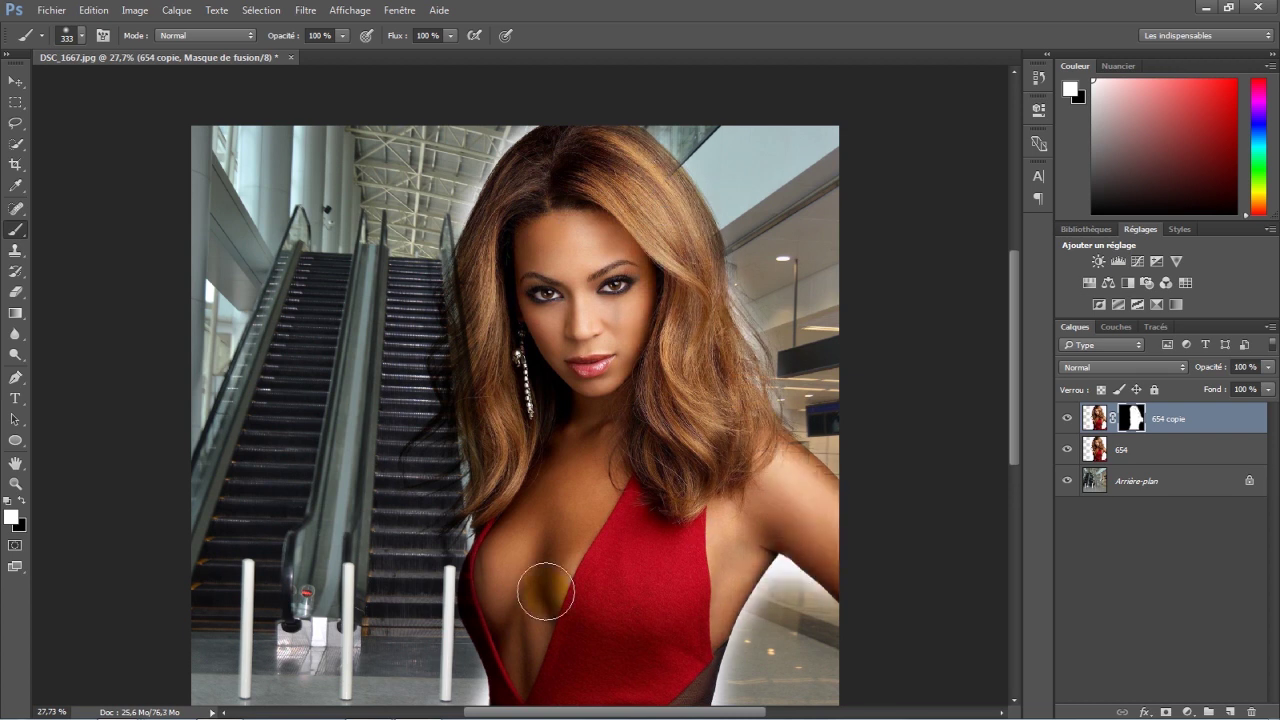
drag(630, 418, 686, 257)
scroll(610, 412, down, 2)
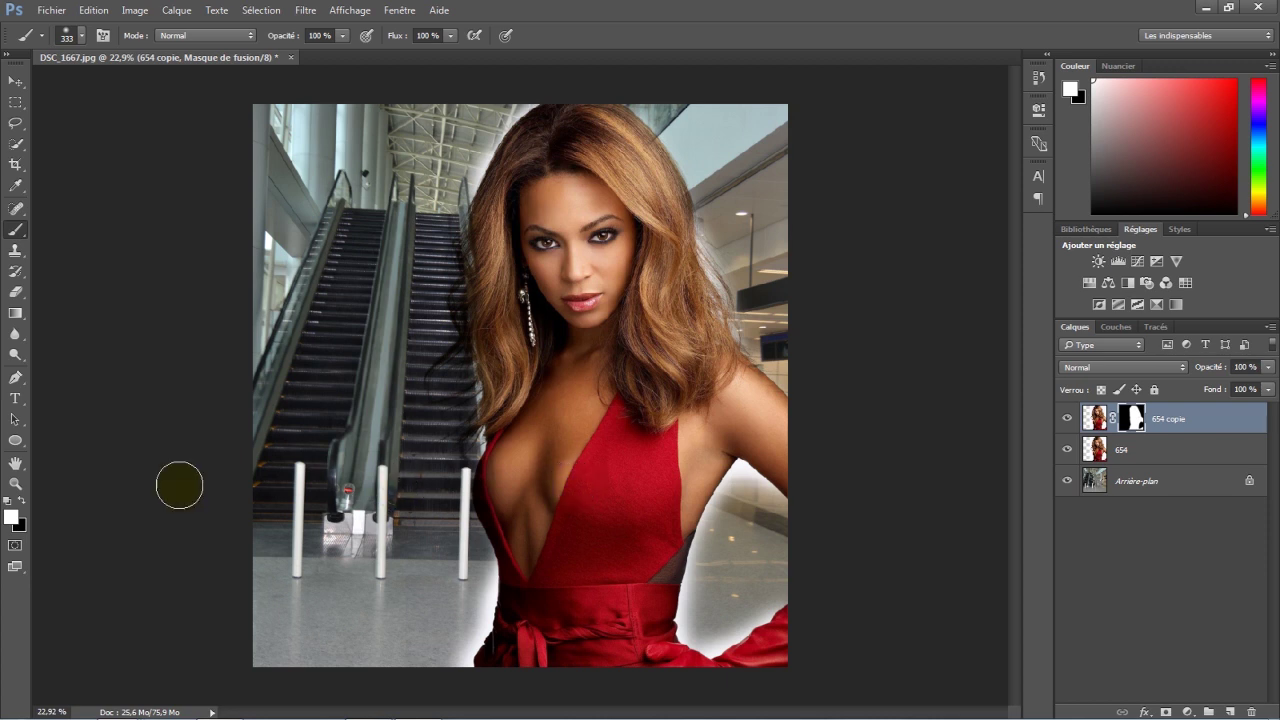
Switch to a black foreground and set the soft brush to 50% opacity and 134 px.
click(21, 501)
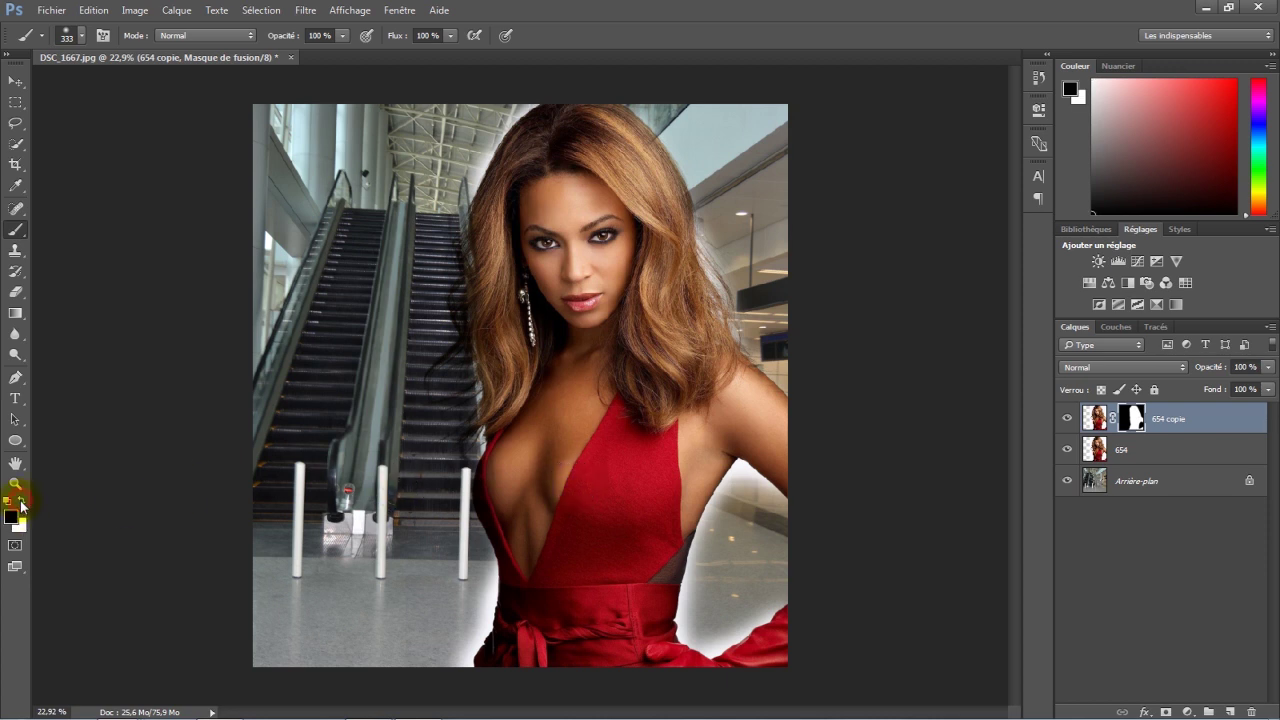
click(322, 35)
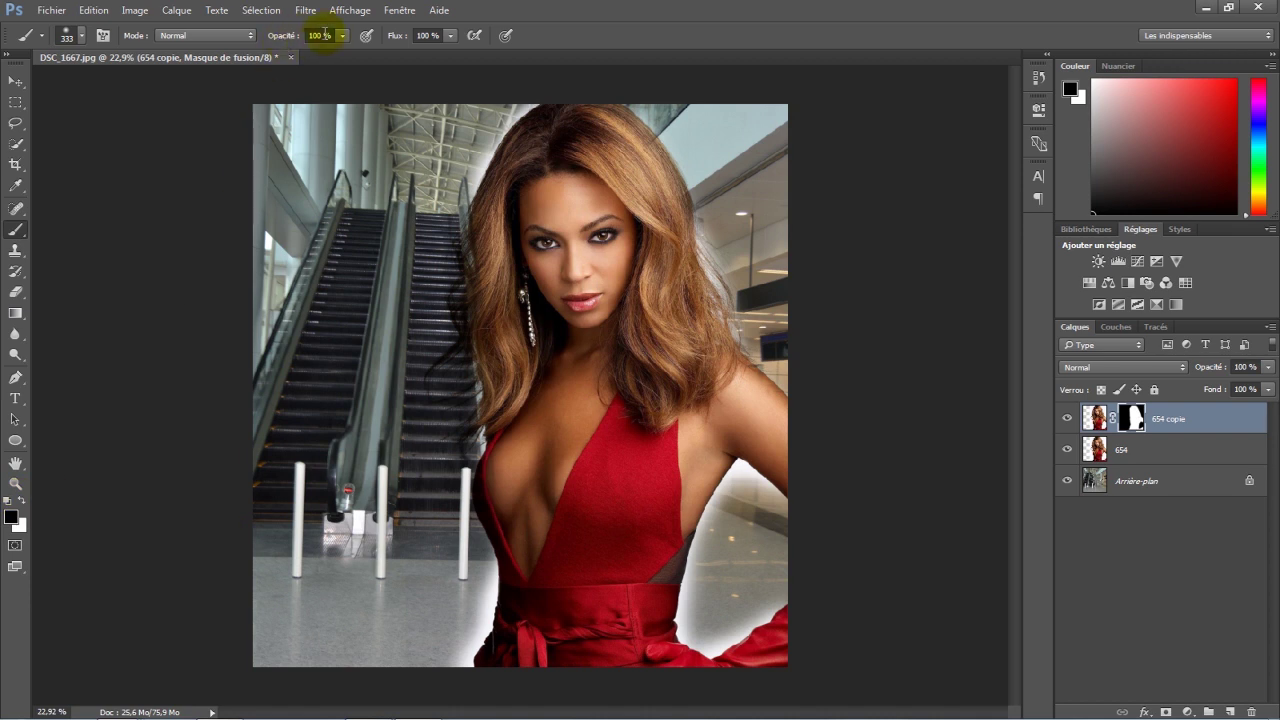
double_click(324, 35)
text(0)
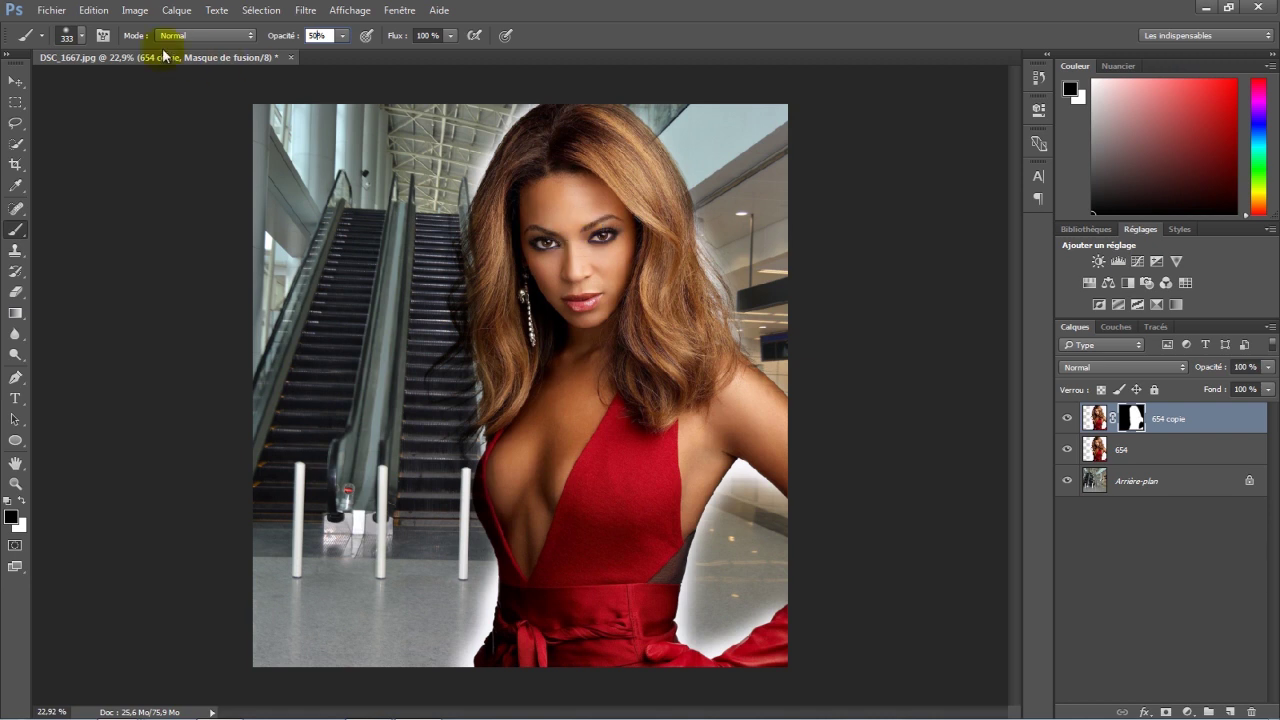
click(80, 36)
drag(158, 91, 155, 87)
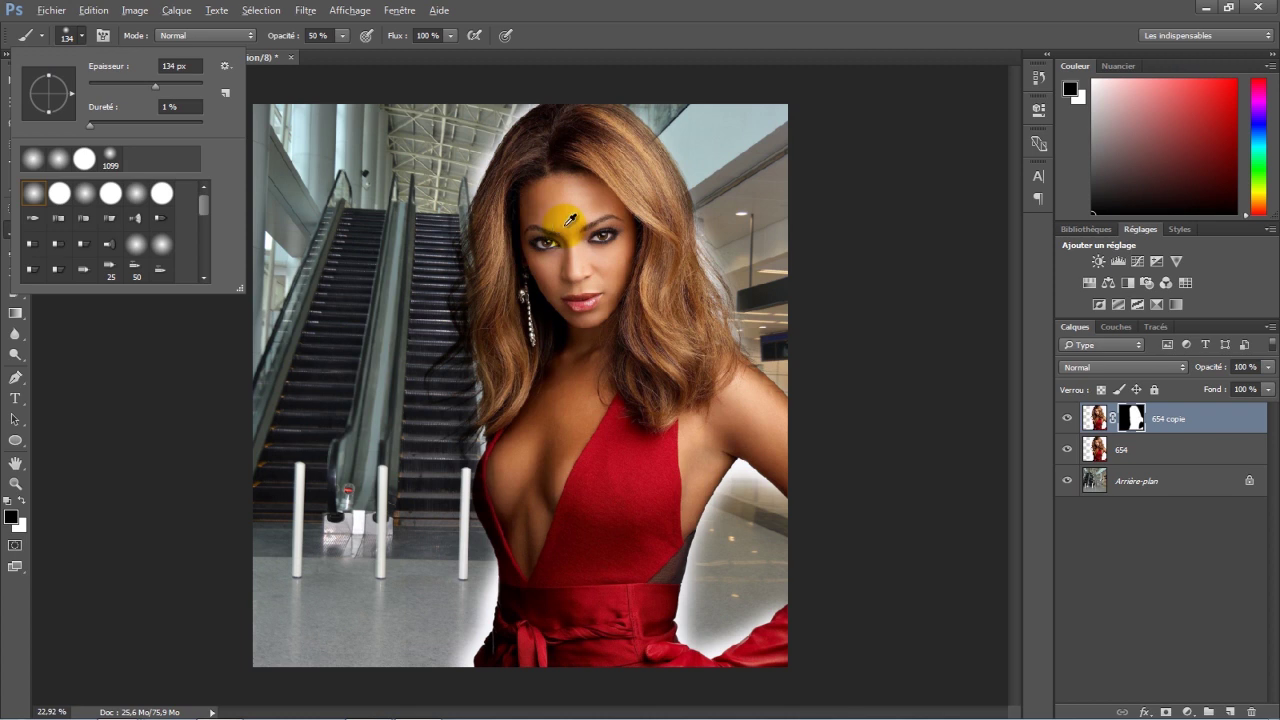
Enlarge the soft brush to about 195 px and blend the hair edges into the hall.
alt+right_click(565, 232)
mouse_move(565, 232)
mouse_down()
mouse_move(580, 236)
mouse_move(576, 219)
mouse_up()
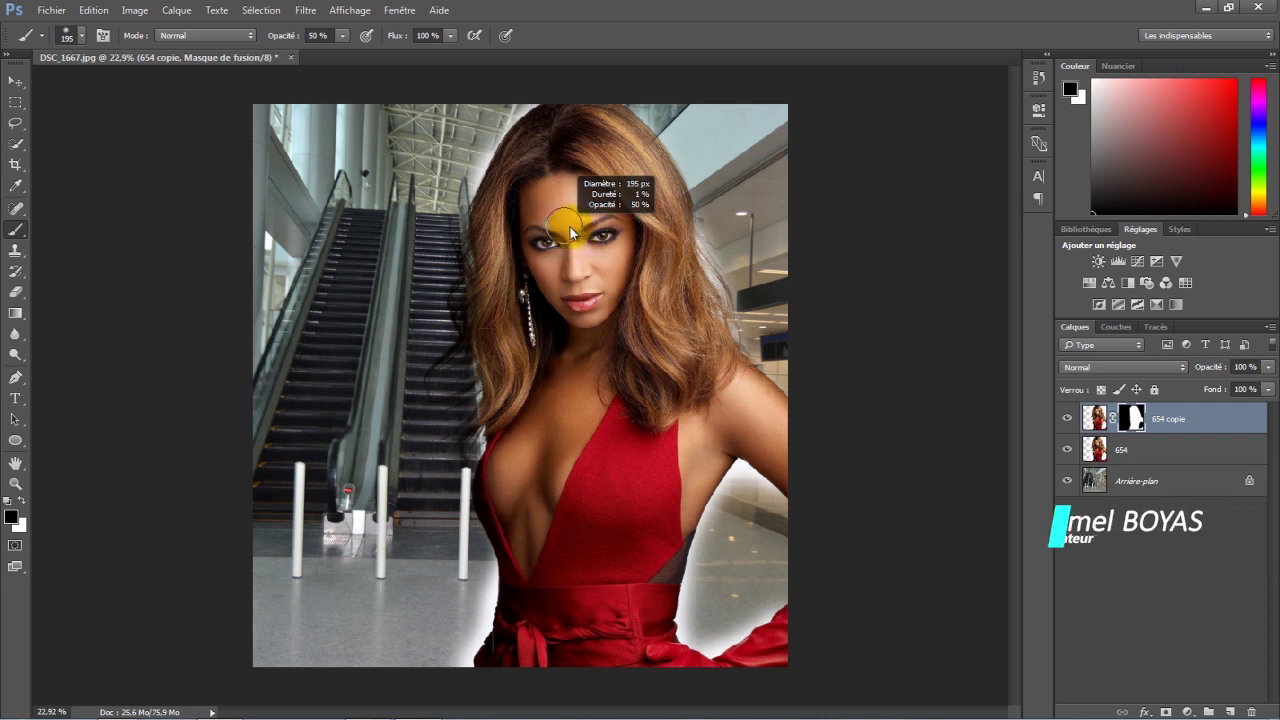
drag(747, 200, 682, 203)
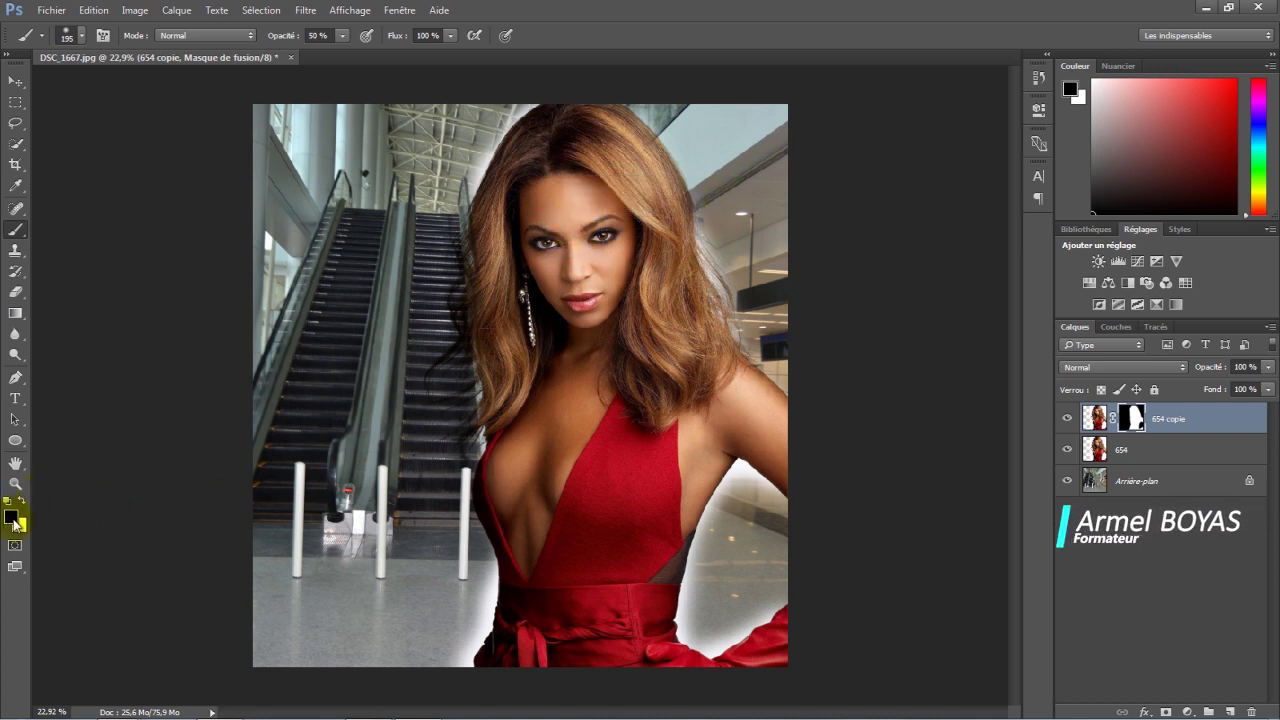
click(466, 383)
mouse_move(720, 212)
mouse_down()
mouse_move(708, 251)
mouse_move(752, 345)
mouse_up()
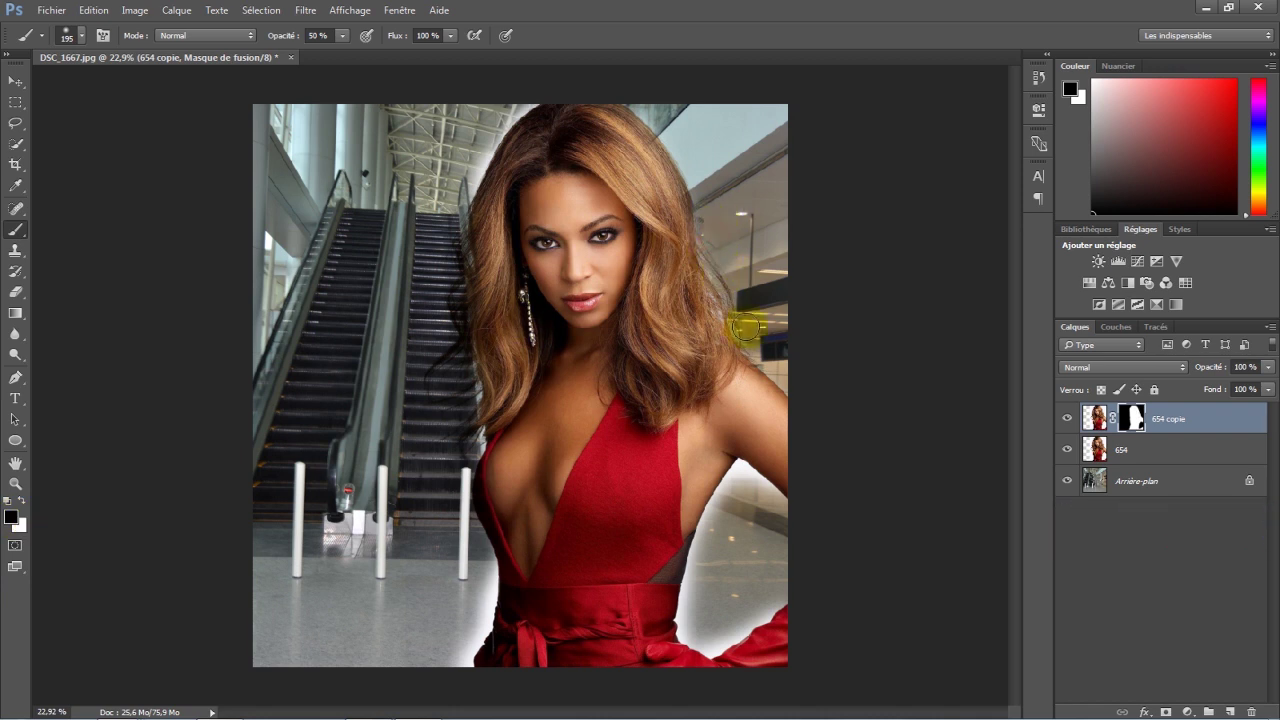
drag(543, 91, 530, 96)
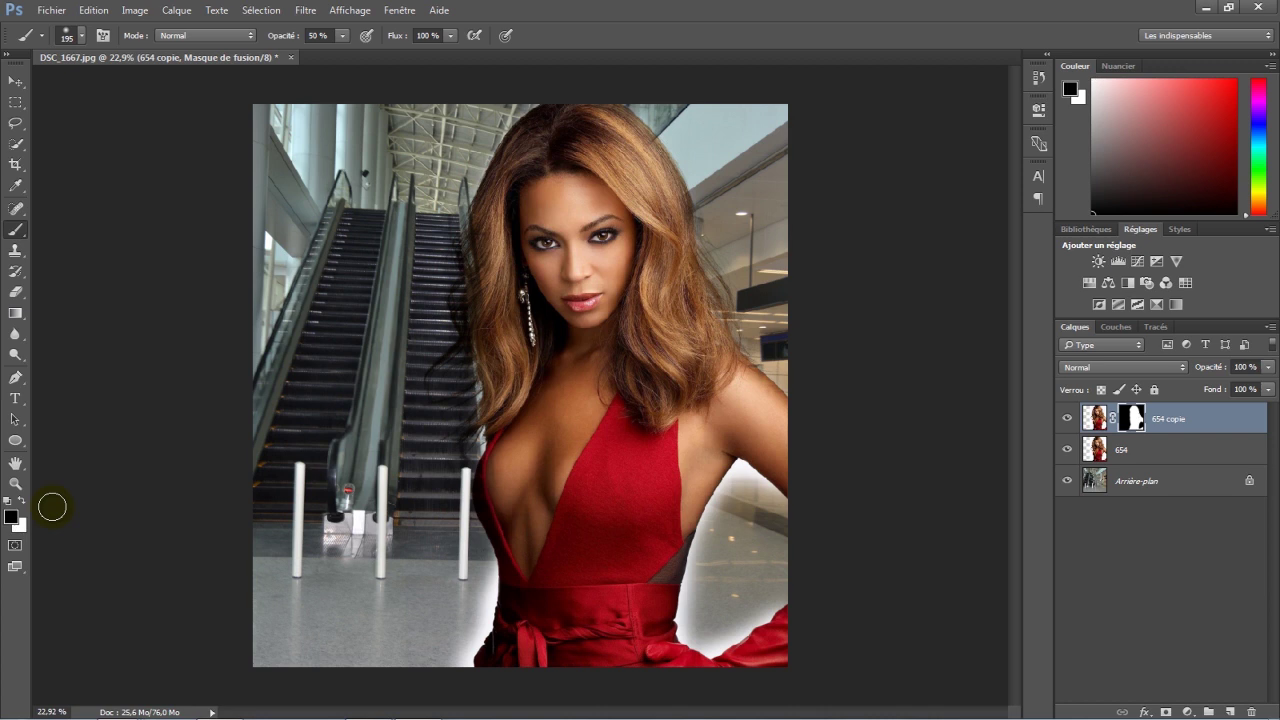
mouse_move(506, 231)
mouse_down()
mouse_move(449, 323)
mouse_move(476, 342)
mouse_up()
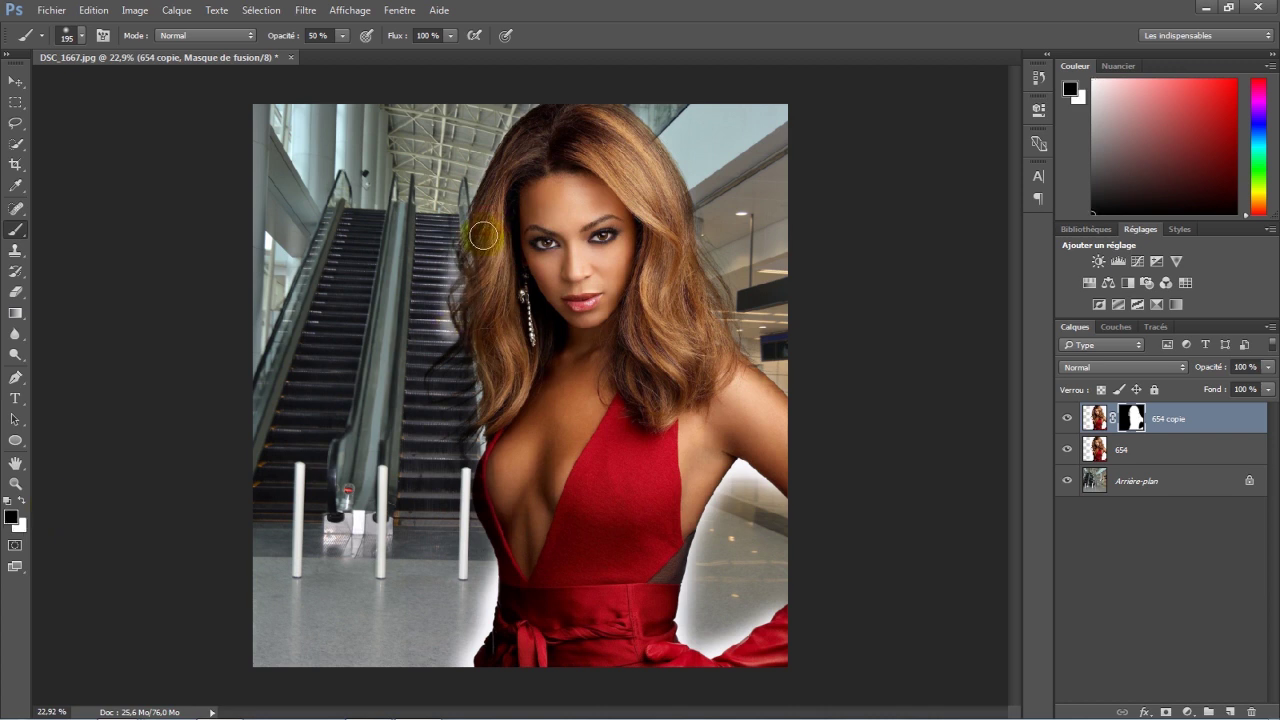
drag(483, 236, 472, 280)
Alternate black and white to refine the hair edges and remove the dress's white fringe.
key(x)
mouse_move(455, 341)
mouse_down()
mouse_move(443, 337)
mouse_move(449, 354)
mouse_up()
key(x)
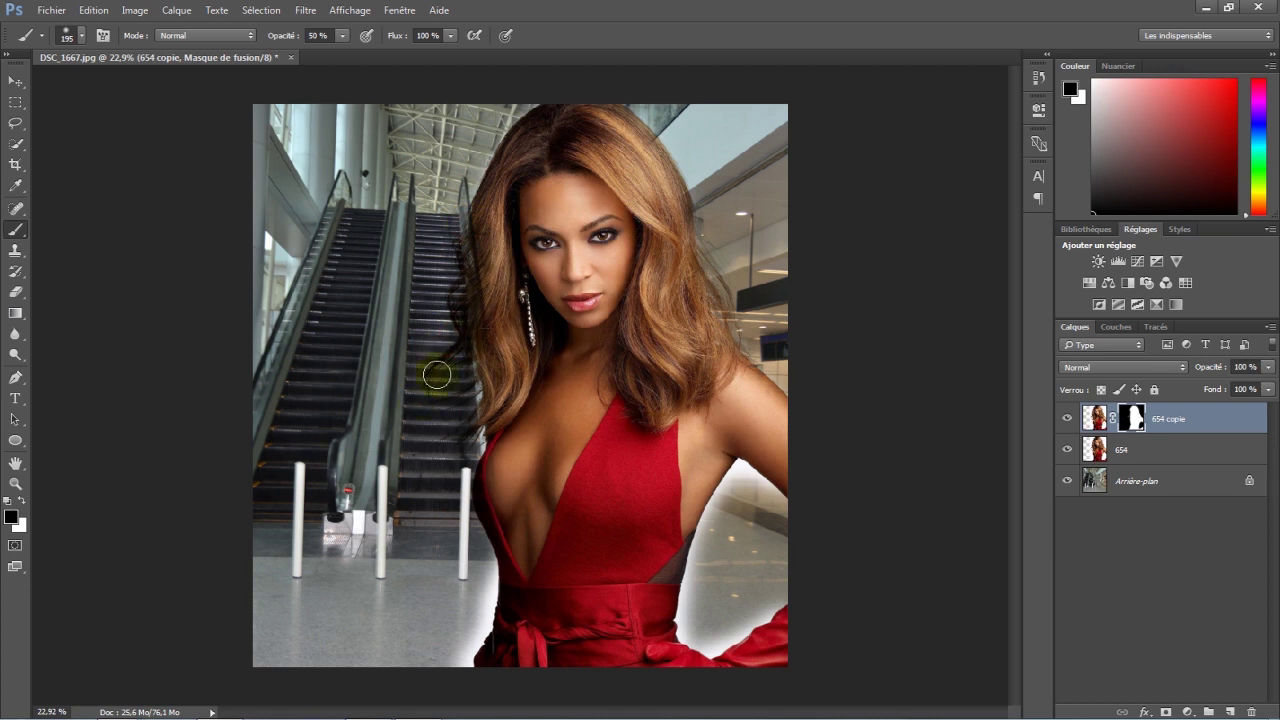
key(x)
mouse_move(714, 334)
mouse_down()
mouse_move(689, 262)
mouse_move(755, 490)
mouse_move(735, 490)
mouse_move(710, 530)
mouse_move(693, 611)
mouse_move(766, 591)
mouse_move(708, 537)
mouse_move(704, 646)
mouse_up()
key(x)
mouse_move(540, 471)
mouse_down()
mouse_move(457, 651)
mouse_move(494, 386)
mouse_up()
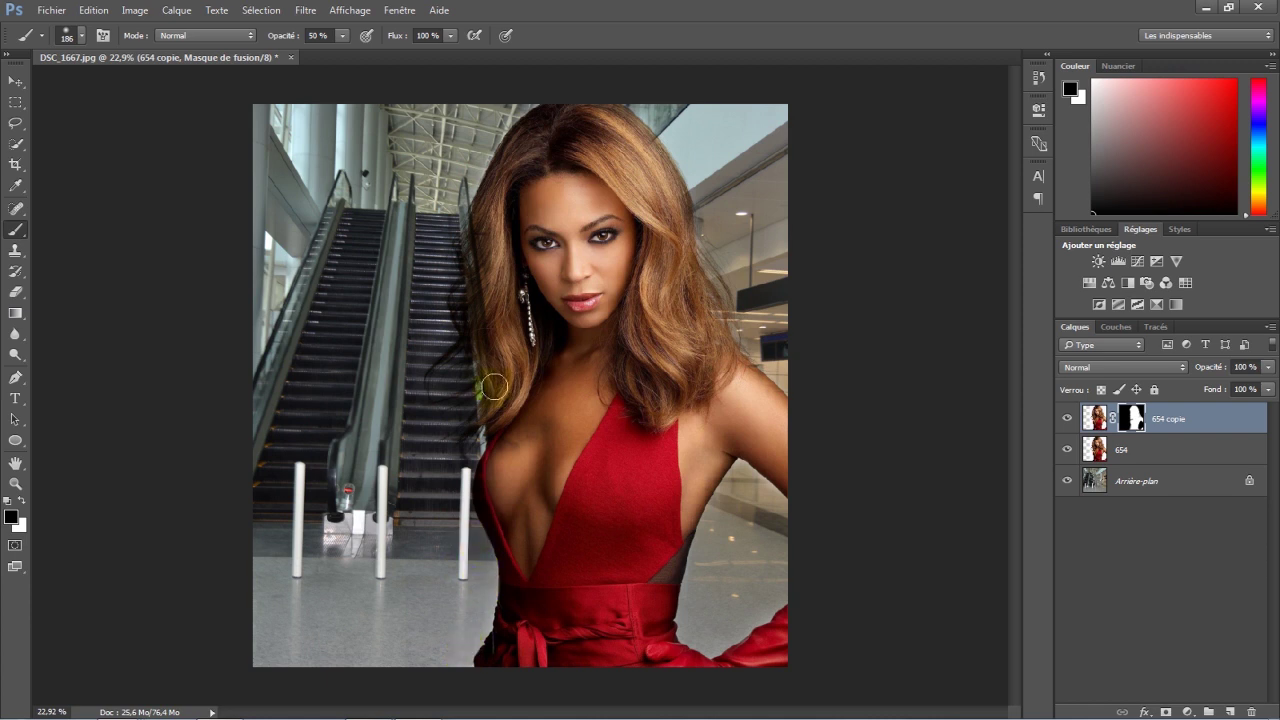
drag(495, 128, 456, 201)
drag(624, 83, 809, 397)
drag(751, 488, 714, 530)
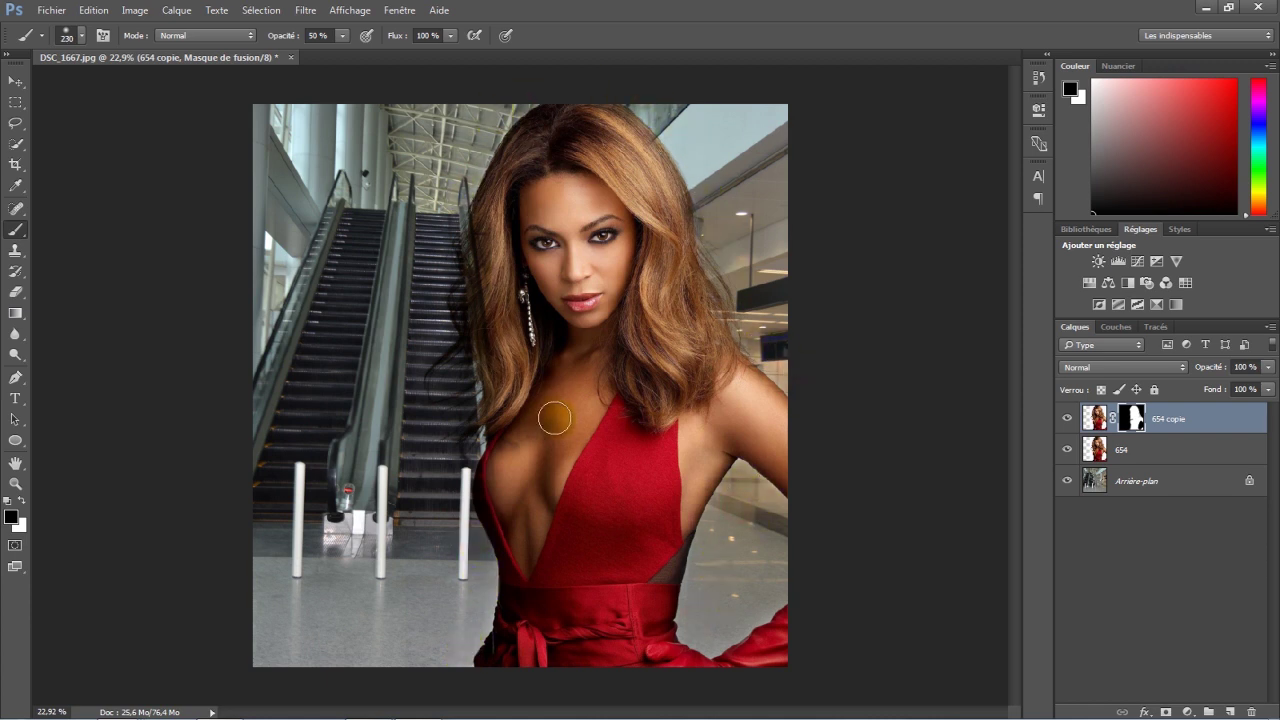
key(x)
scroll(702, 360, down, 1)
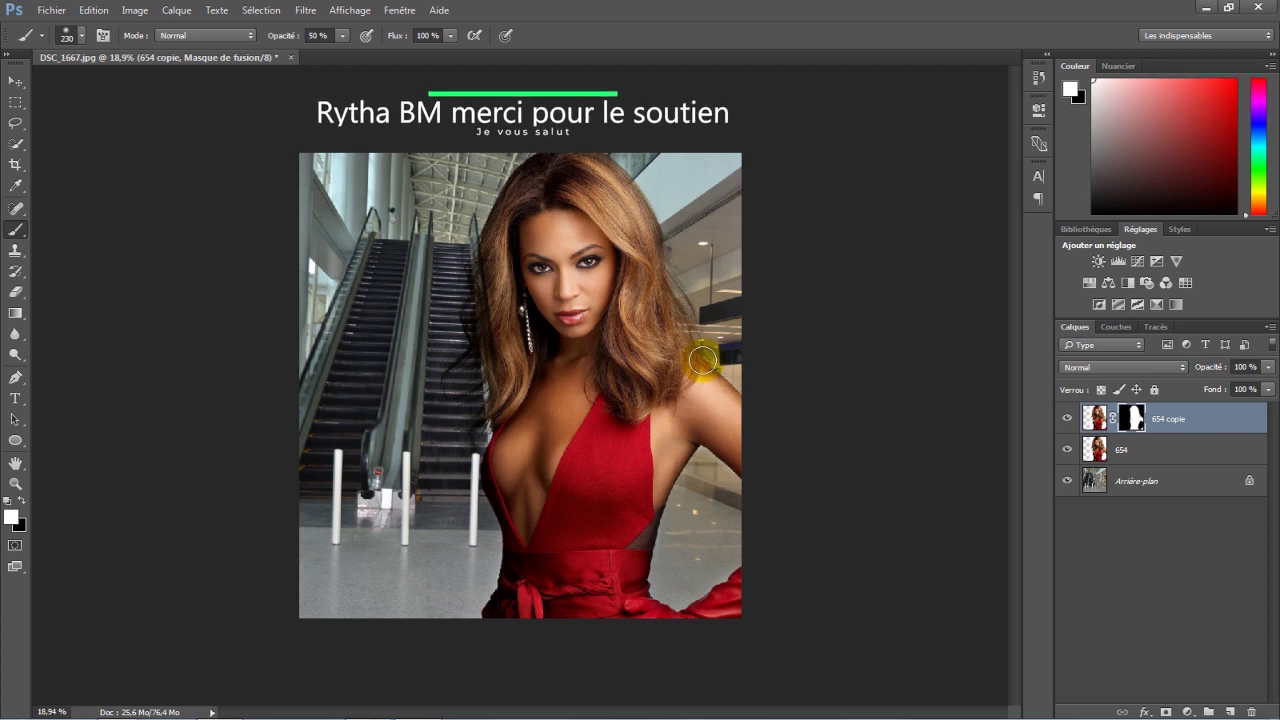
Flatten all layers with Aplatir l'image from the Layers panel context menu.
right_click(1208, 425)
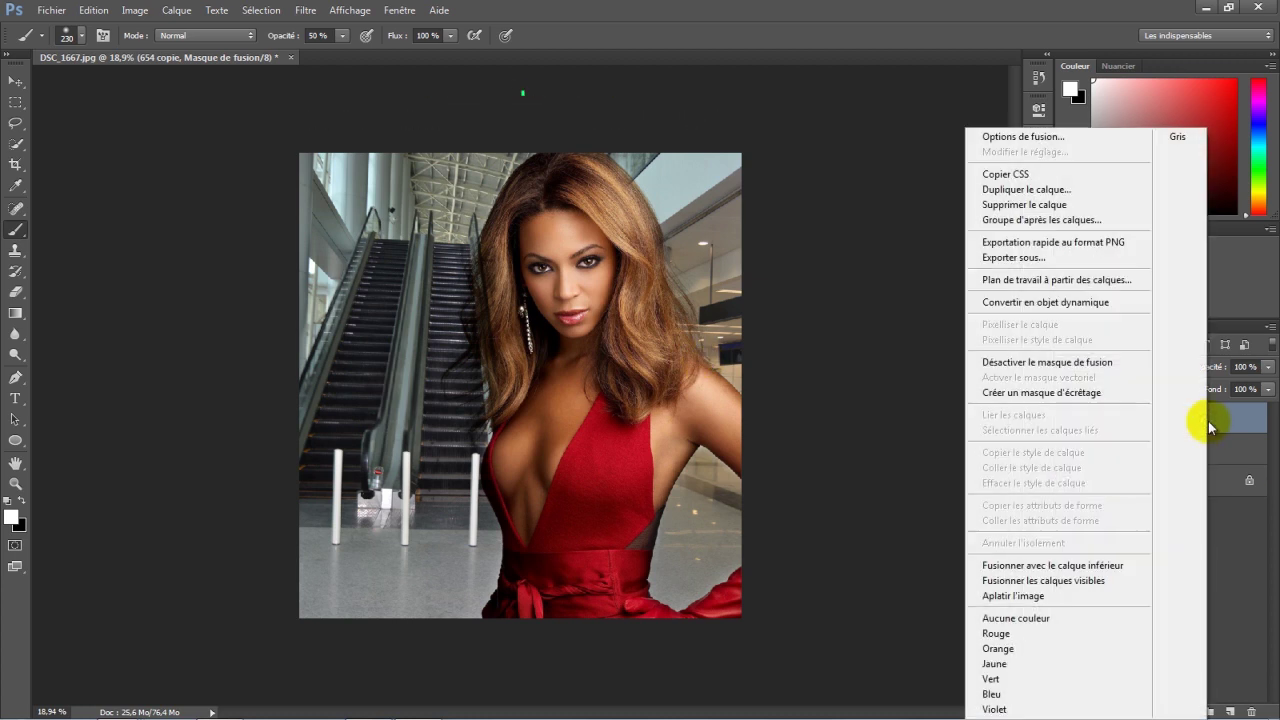
click(1013, 597)
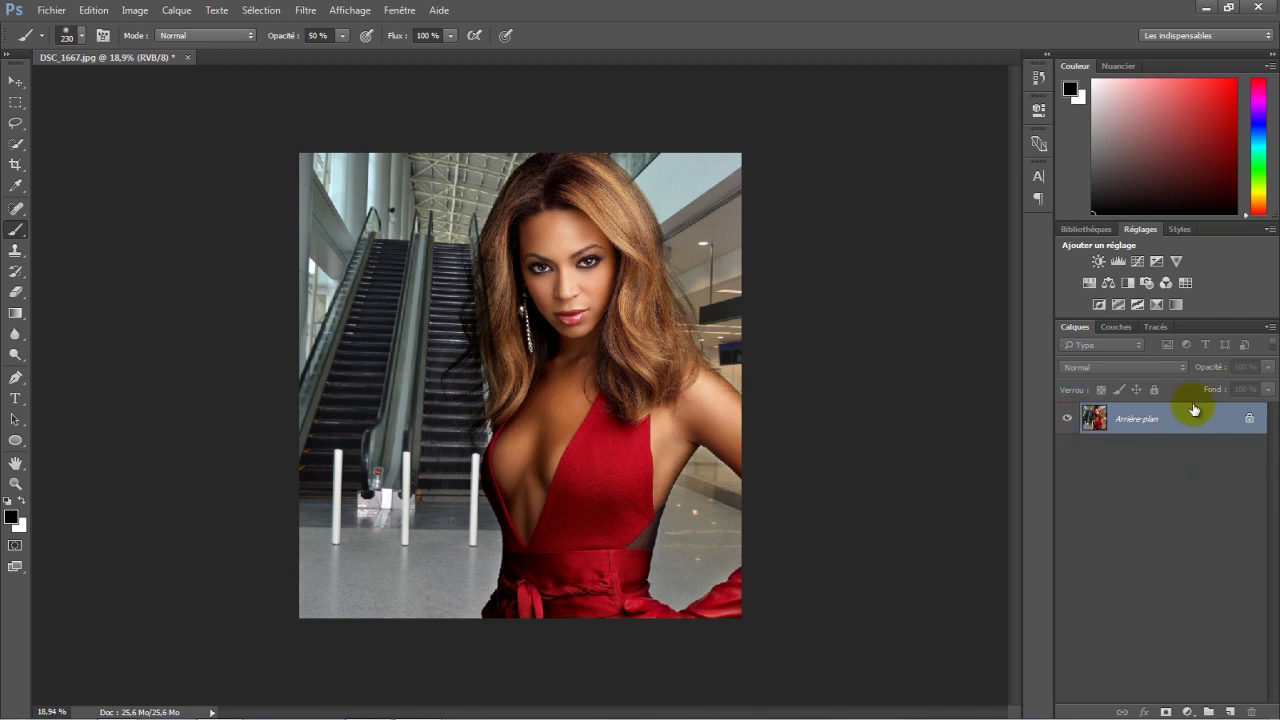
Add a Correspondance de couleur adjustment layer, starting with the Bleach Bypass.look preset.
click(1188, 711)
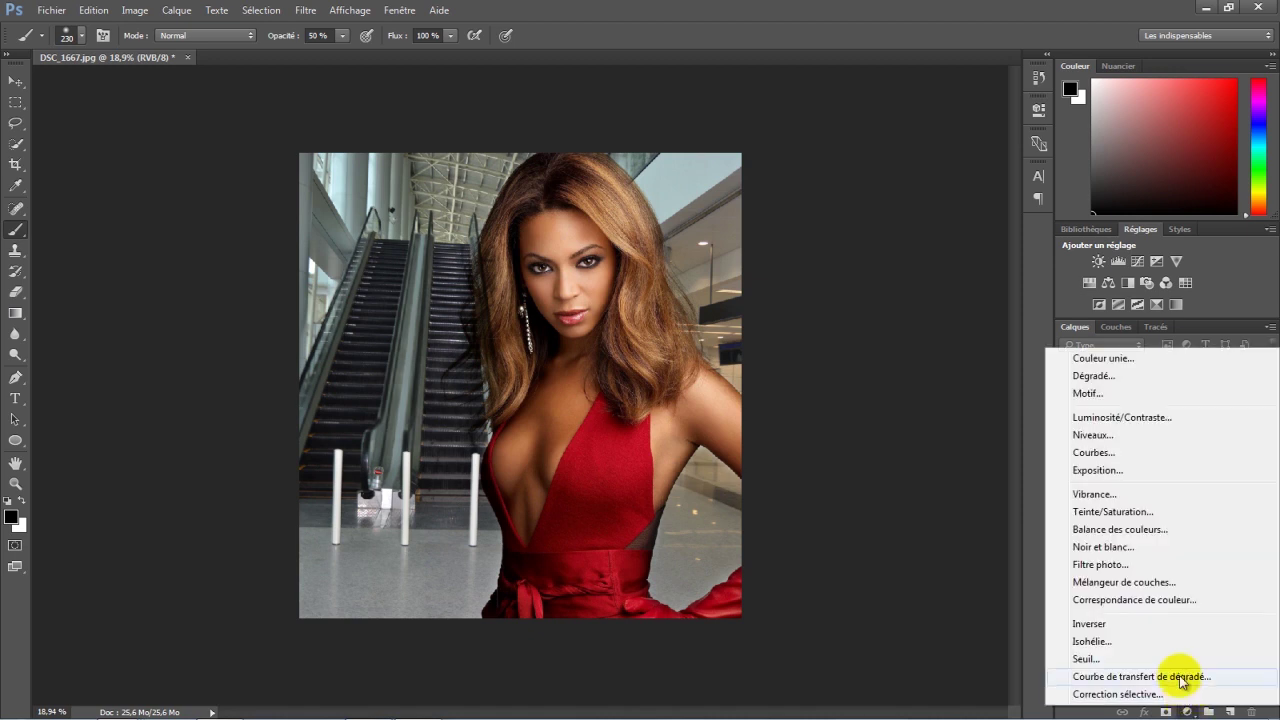
click(1122, 600)
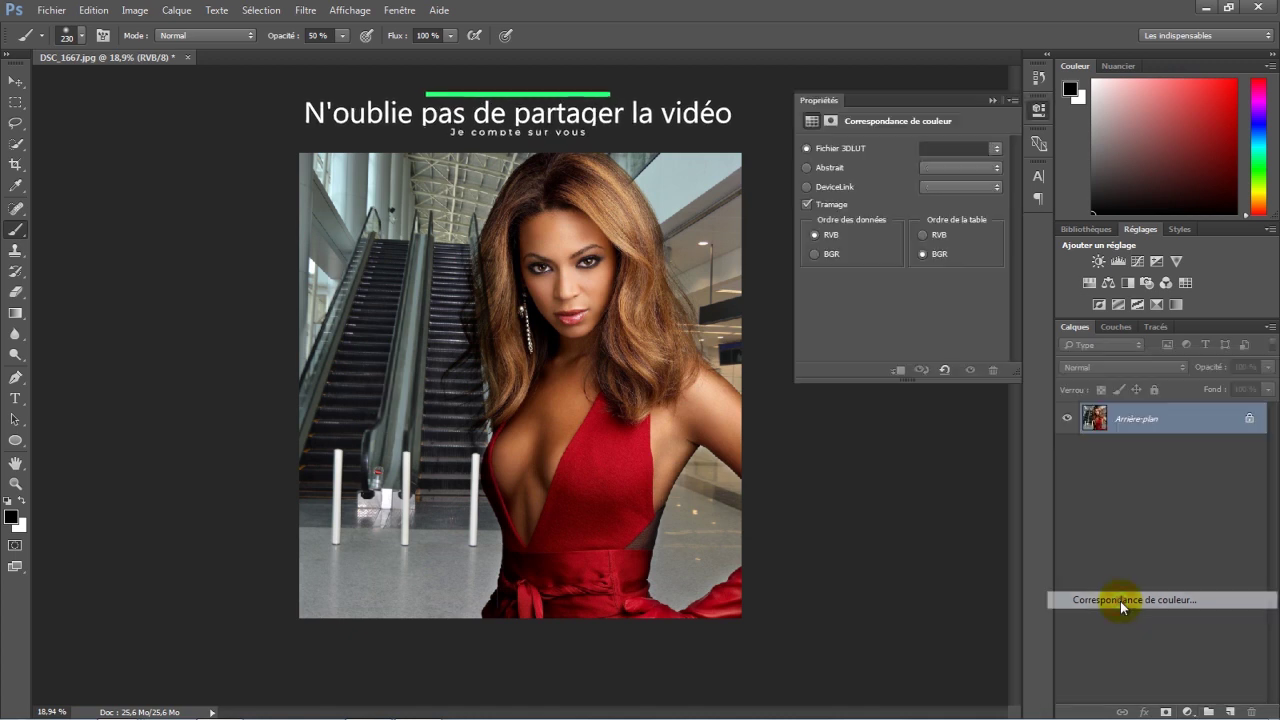
click(960, 155)
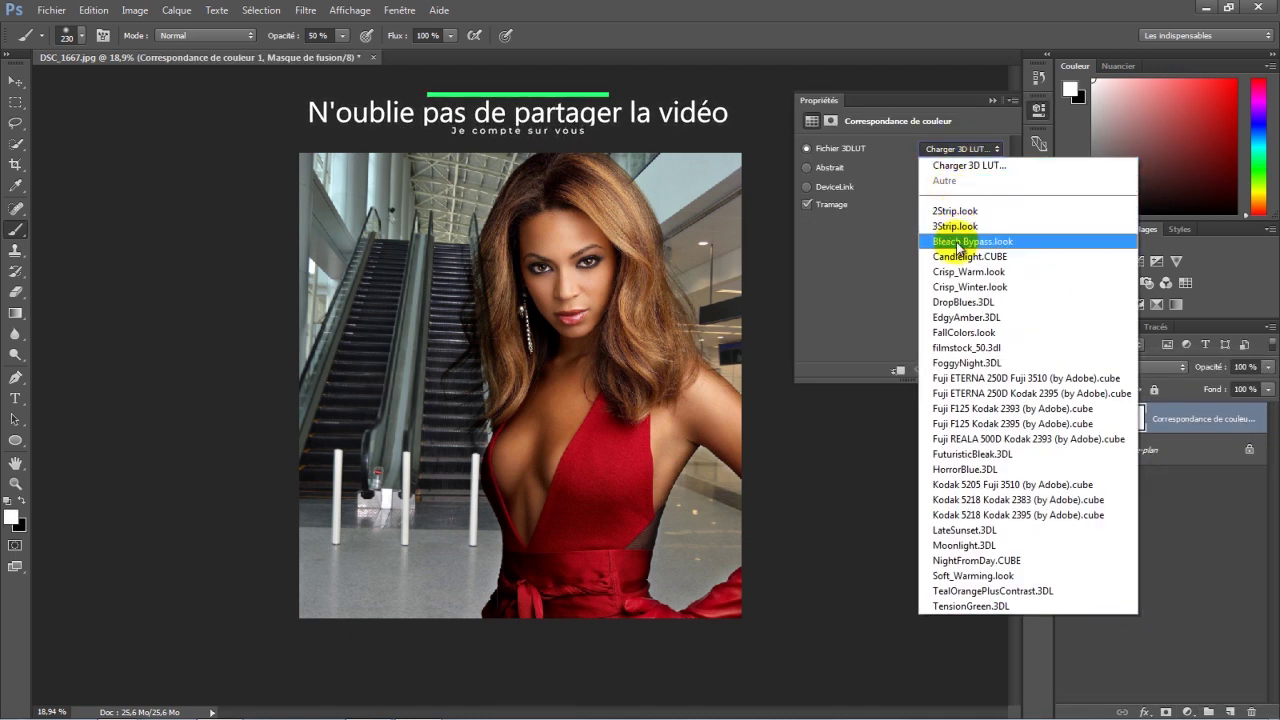
click(955, 243)
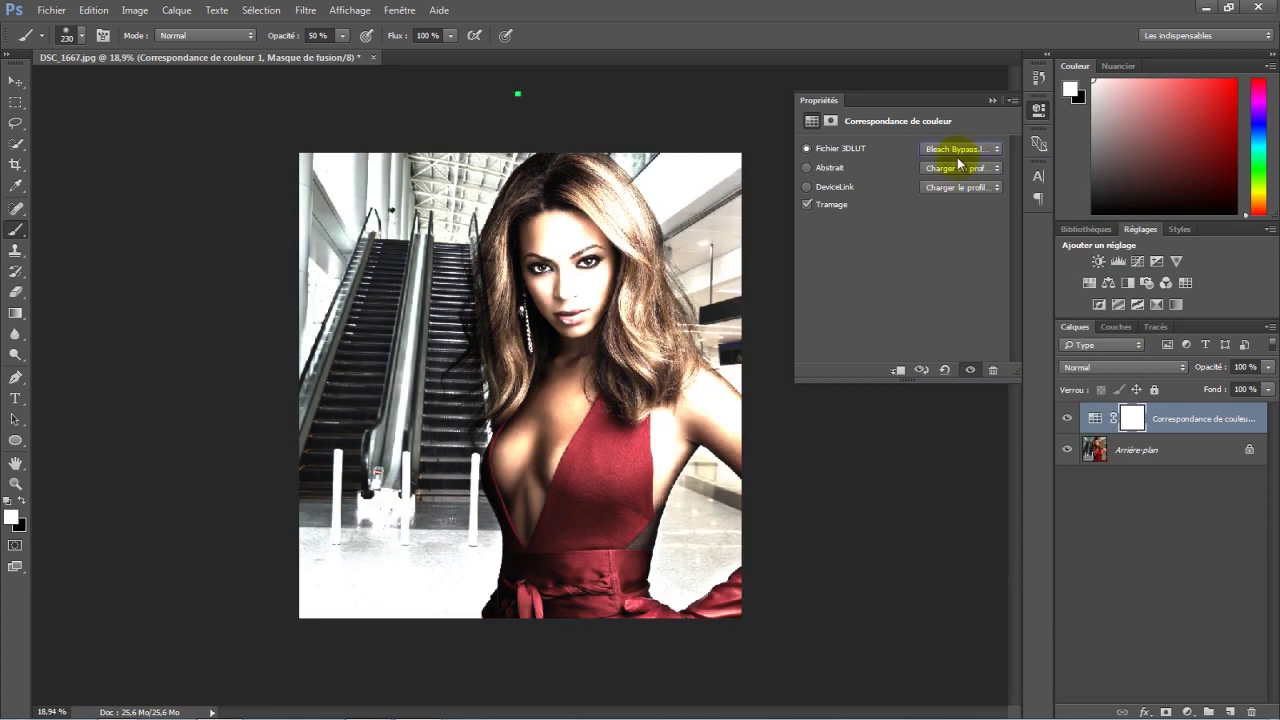
Browse the 3DLUT presets, settle on NightFromDay.CUBE, and lower the layer opacity to 49%.
key(Down)
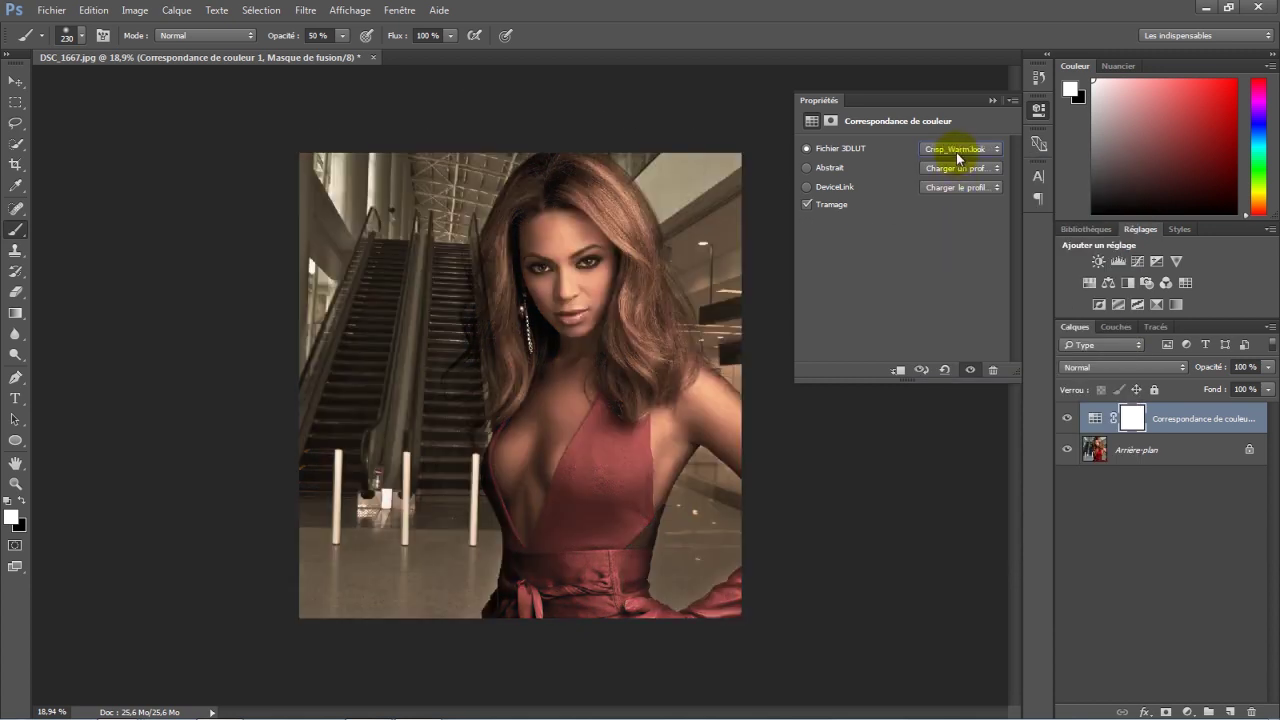
key(Down)
key(Down)
key(Down)
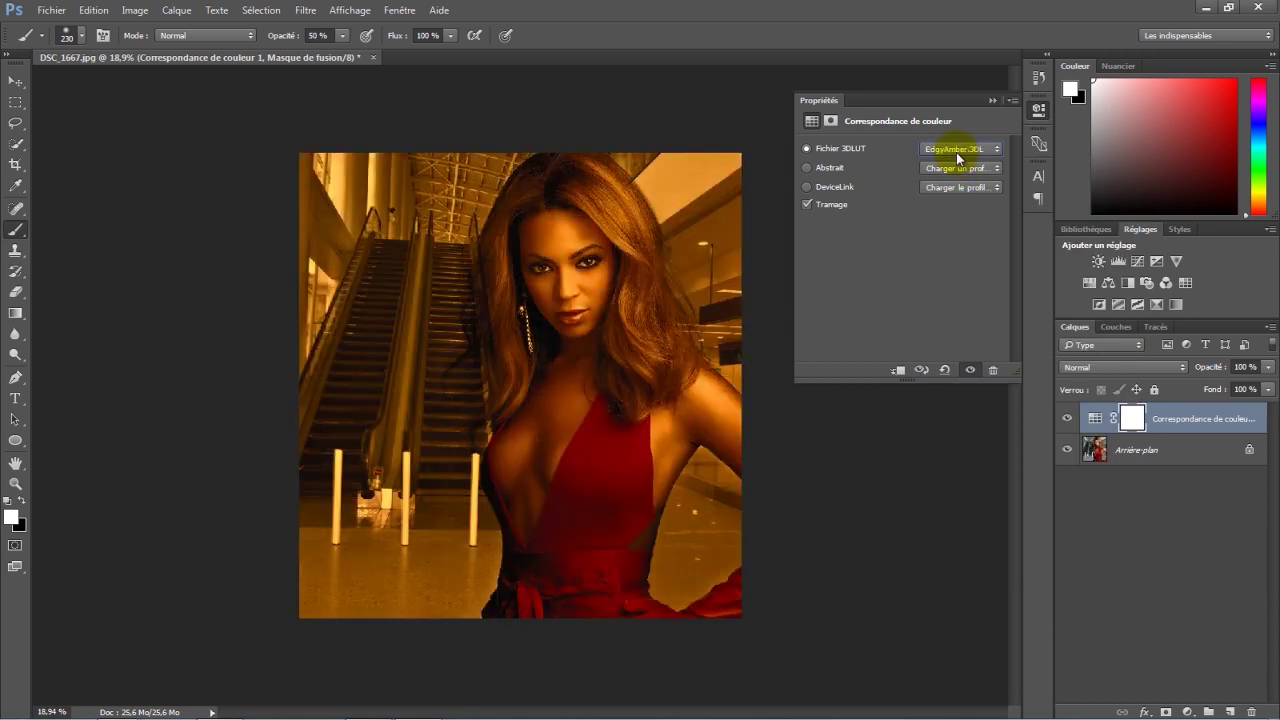
key(Down)
key(Down)
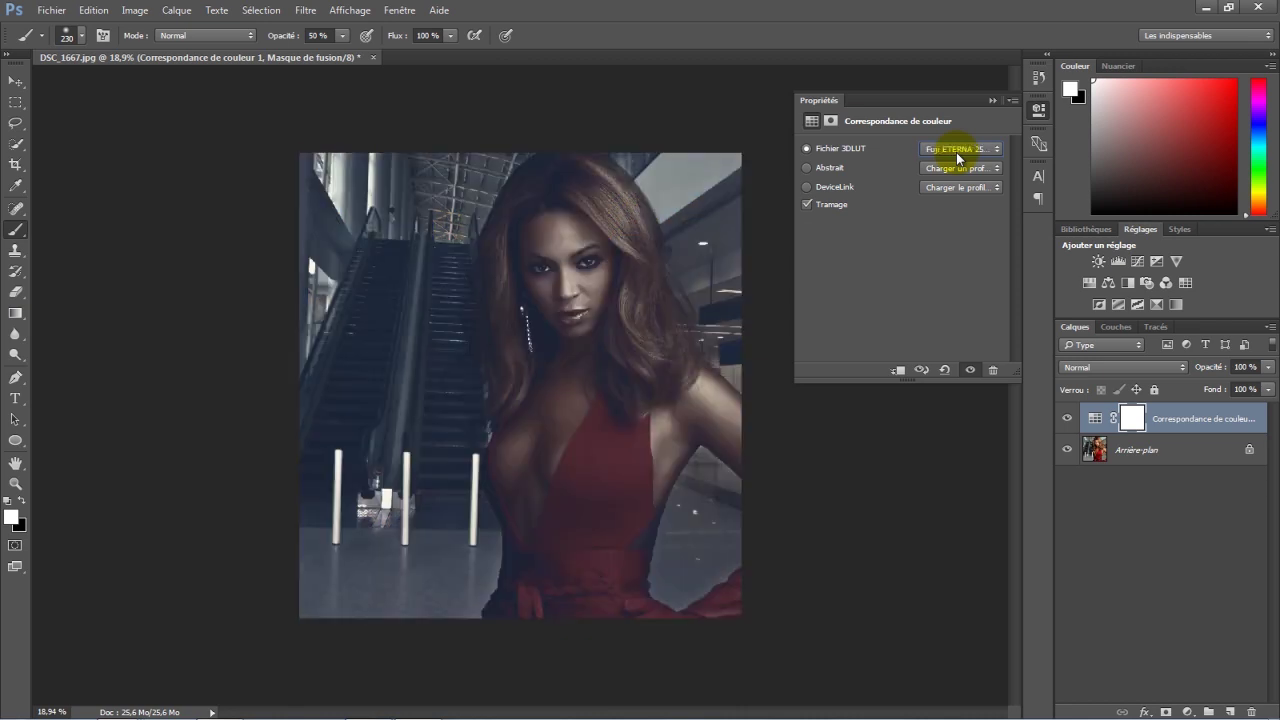
key(Down)
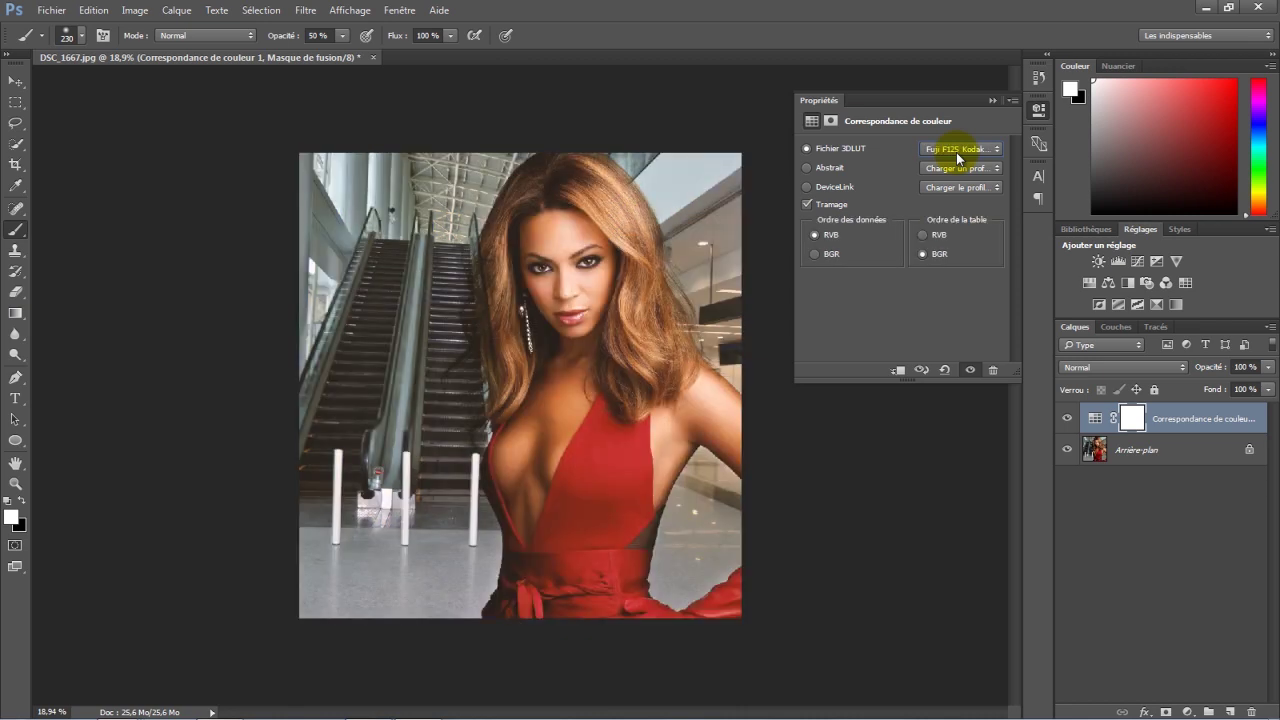
key(Down)
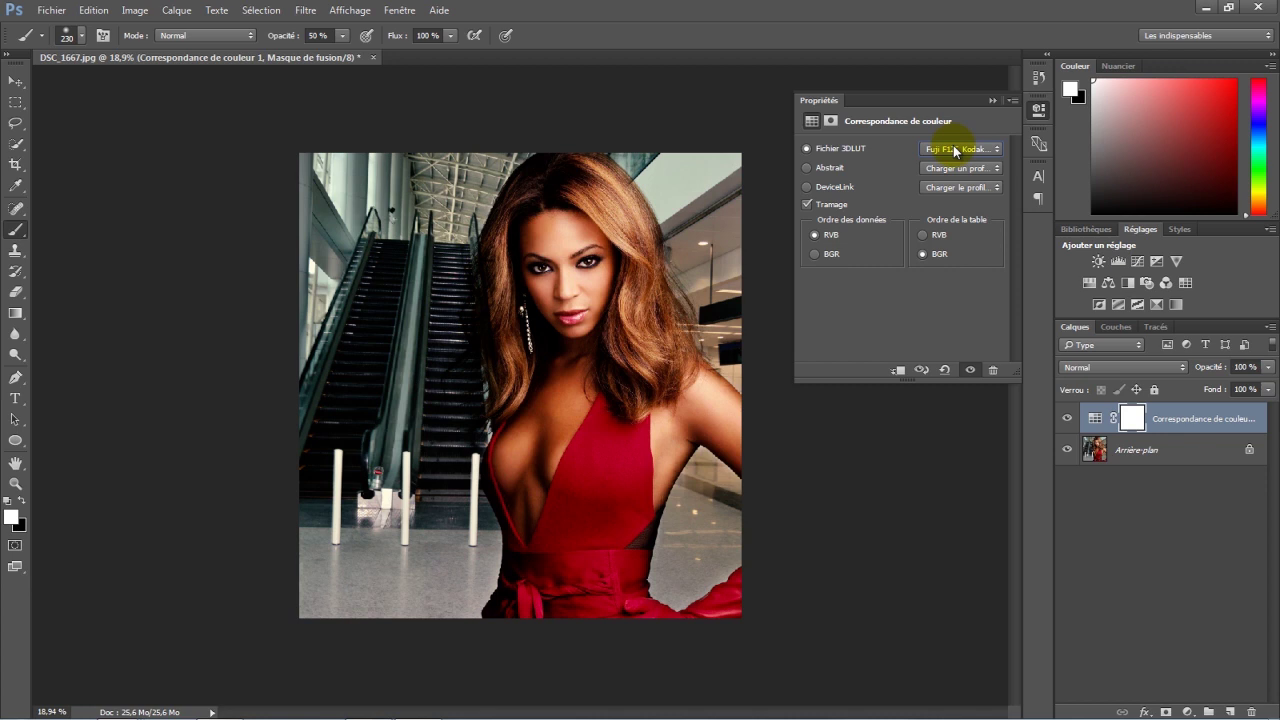
key(Down)
key(Down)
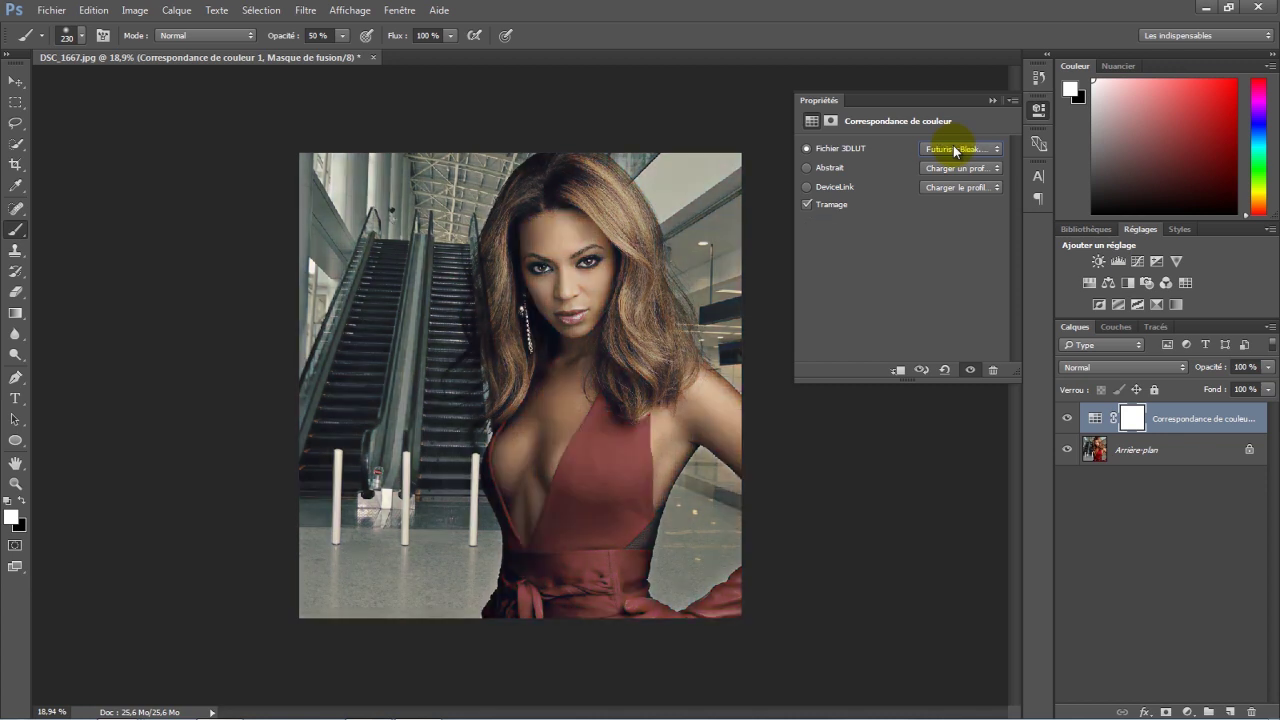
key(Down)
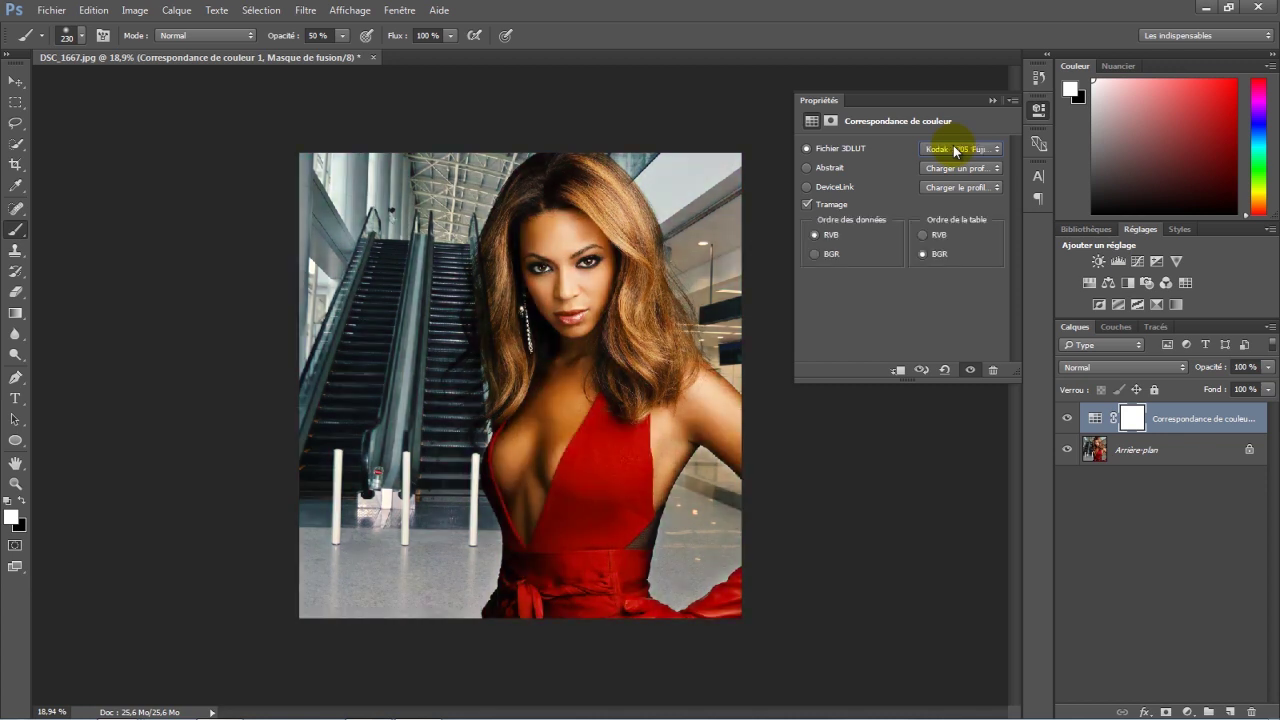
key(Down)
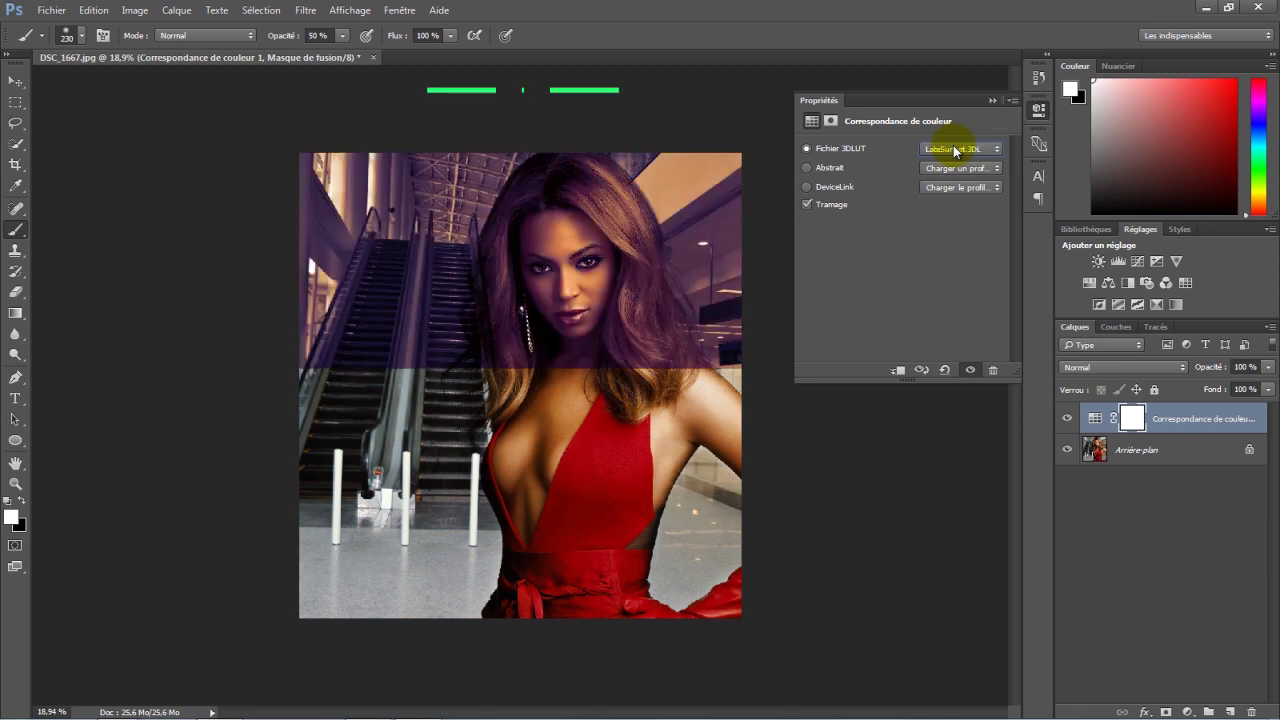
key(Down)
key(Down)
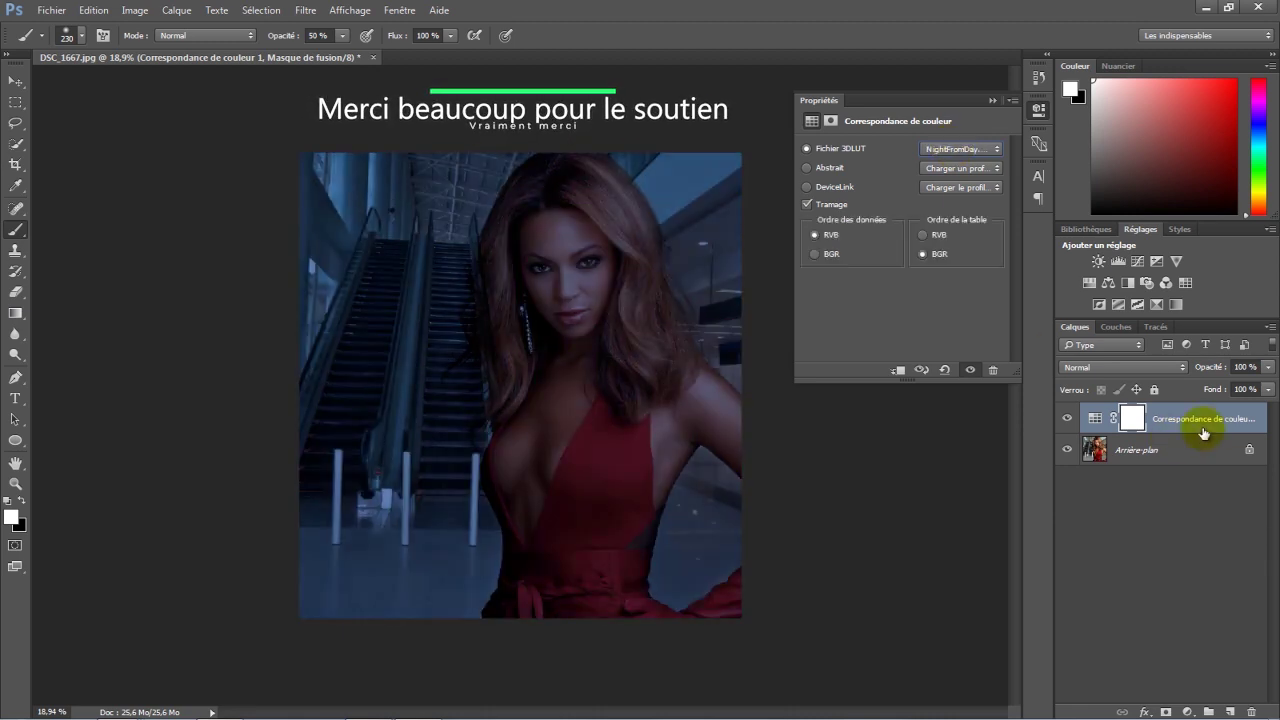
click(1203, 433)
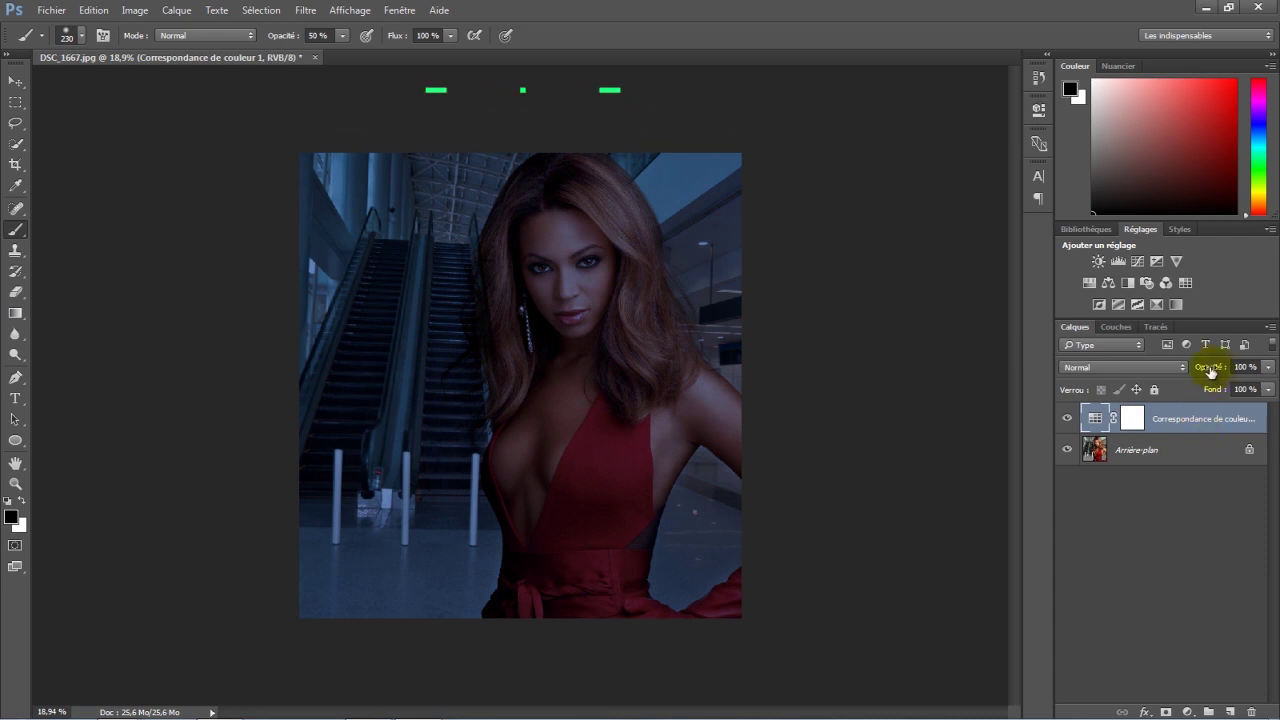
drag(1204, 373, 1171, 374)
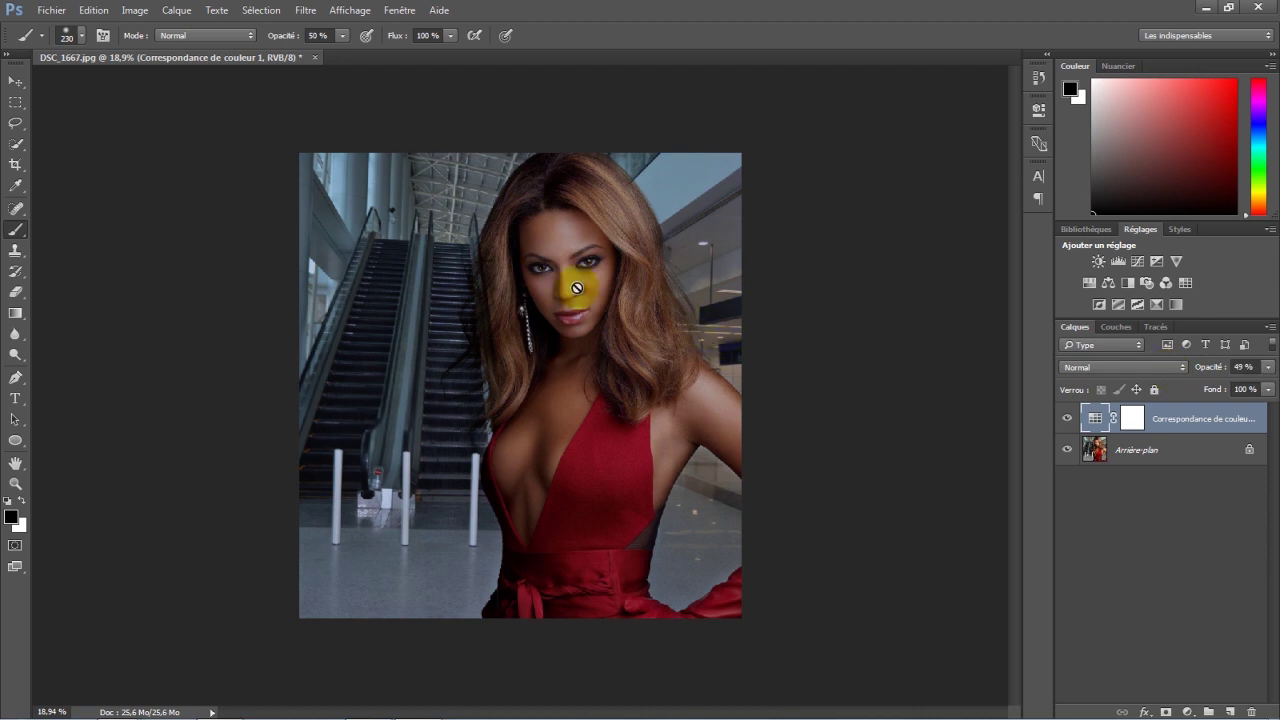
Save the image as JPEG 'fghfhg' on the desktop at Maximum quality.
click(51, 10)
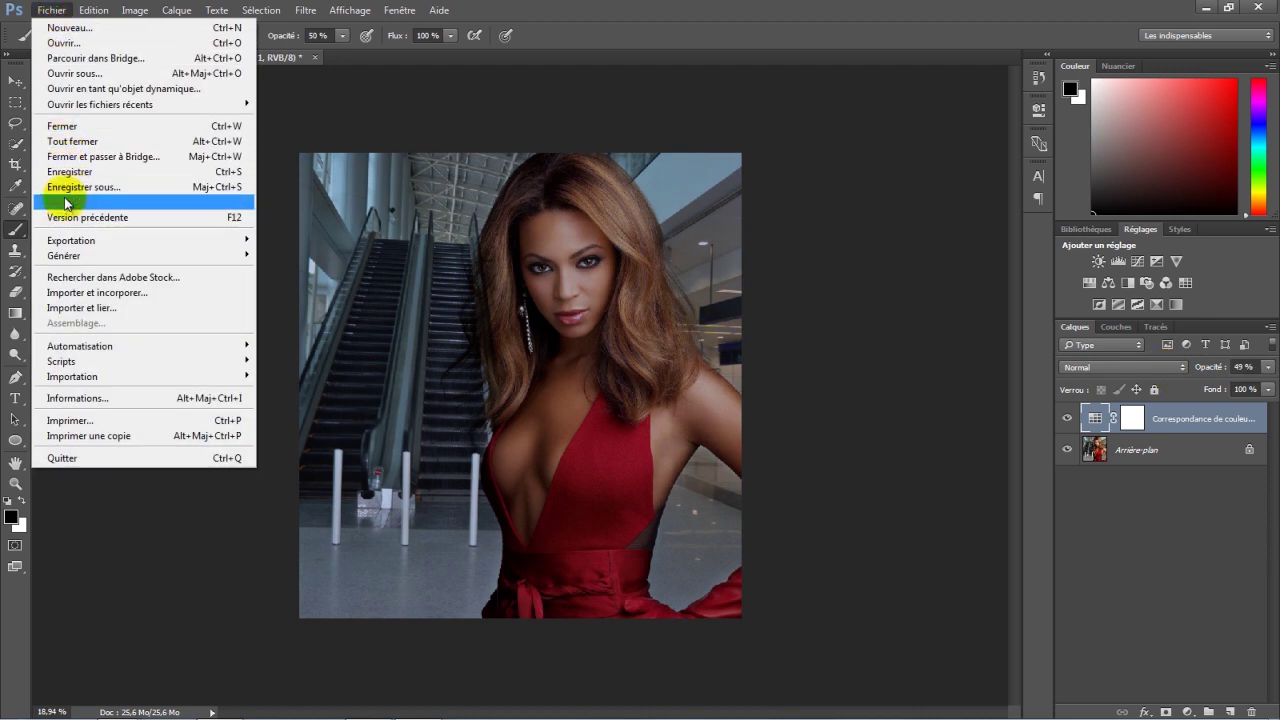
click(66, 187)
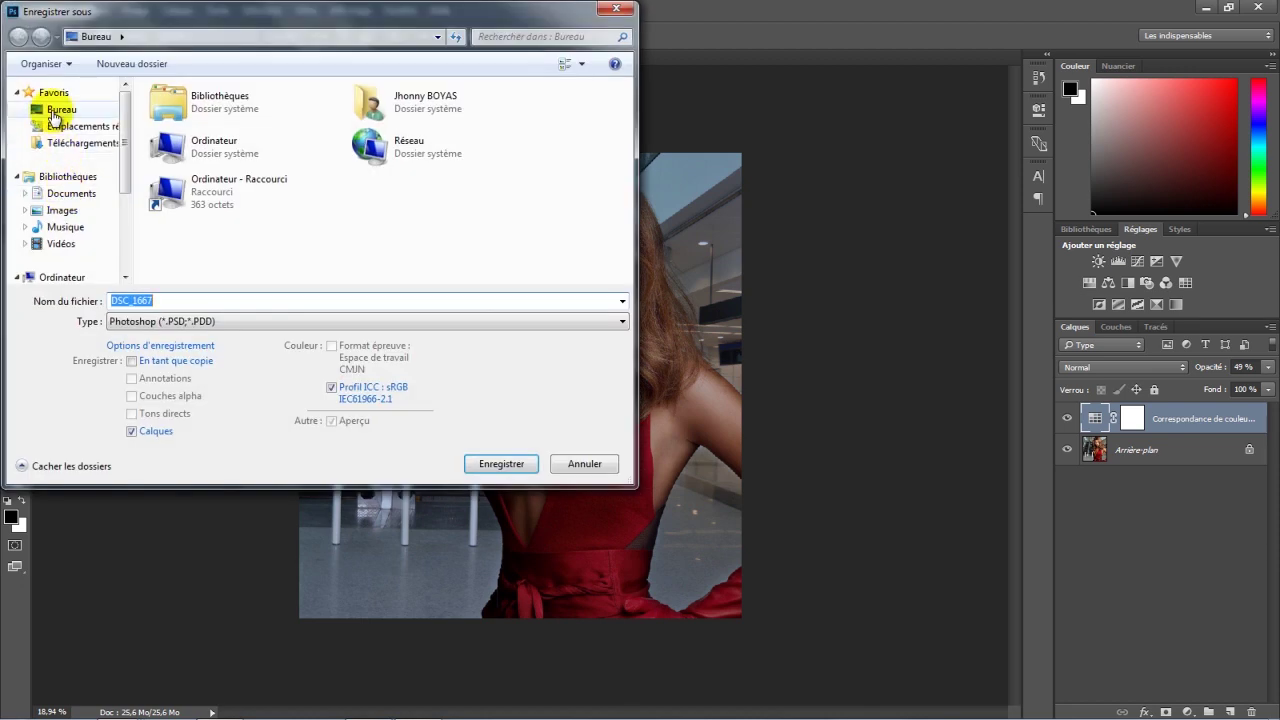
double_click(167, 301)
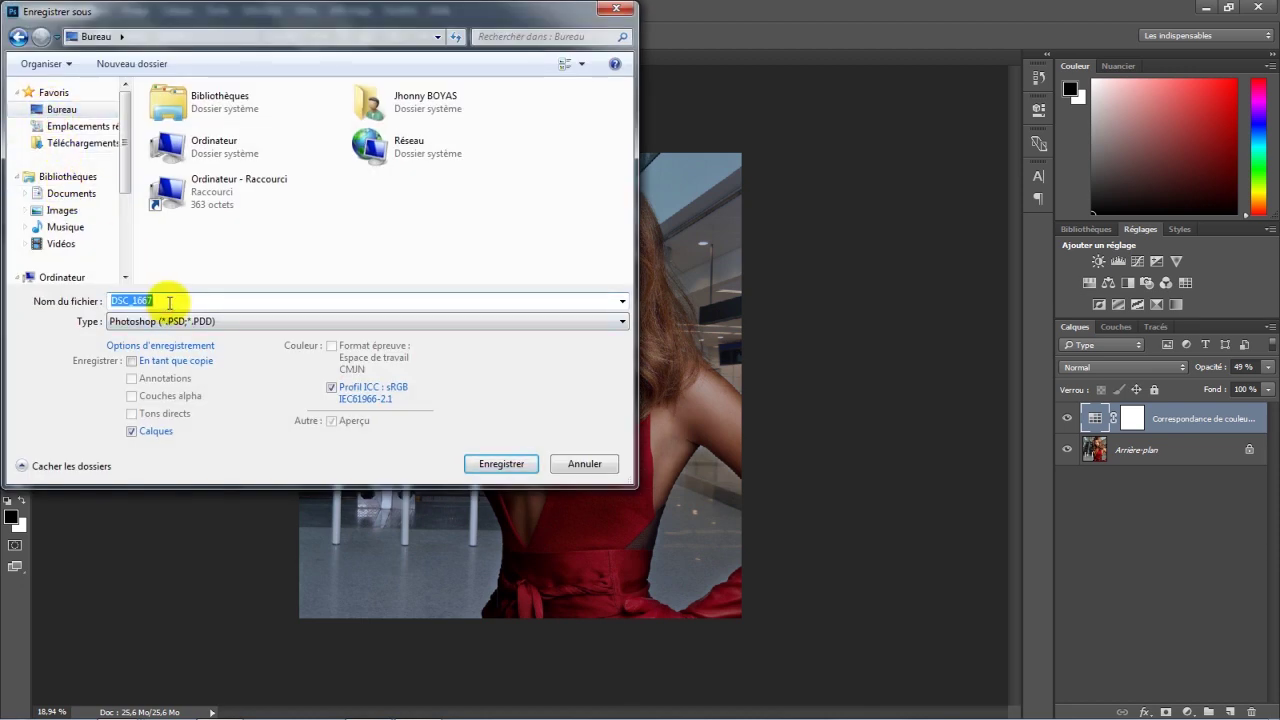
text(fghfhg)
click(214, 321)
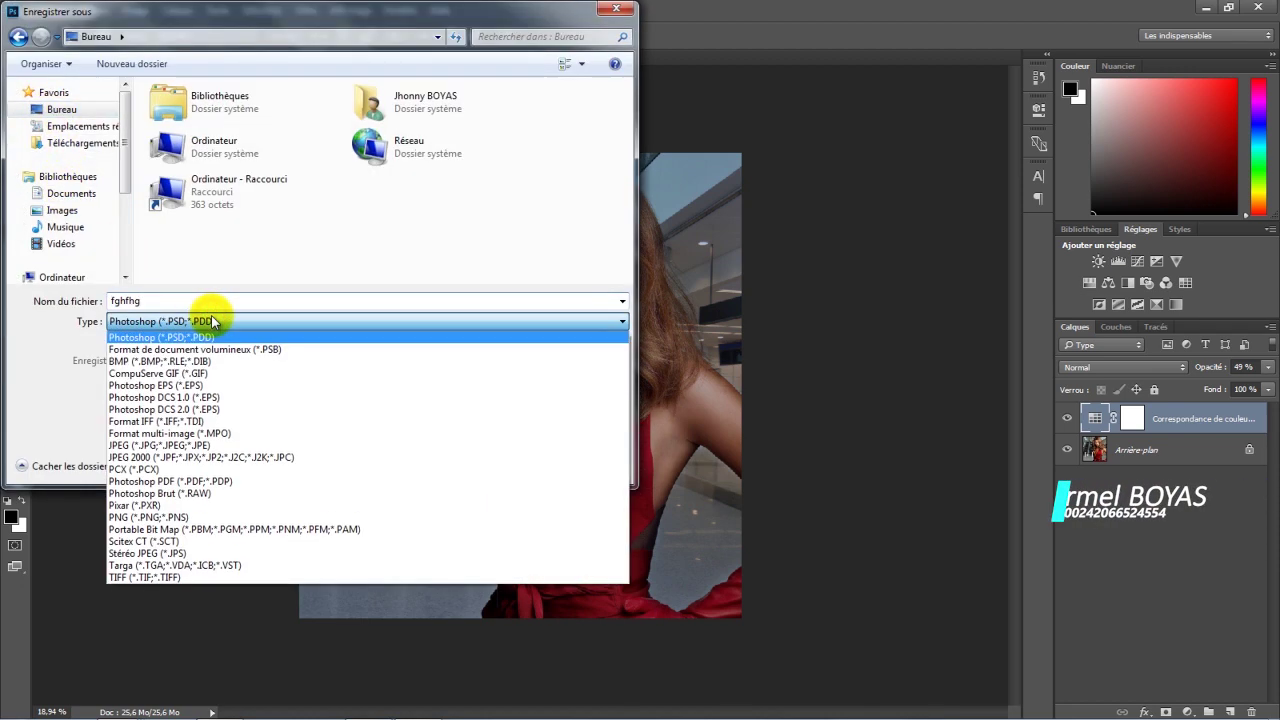
click(138, 446)
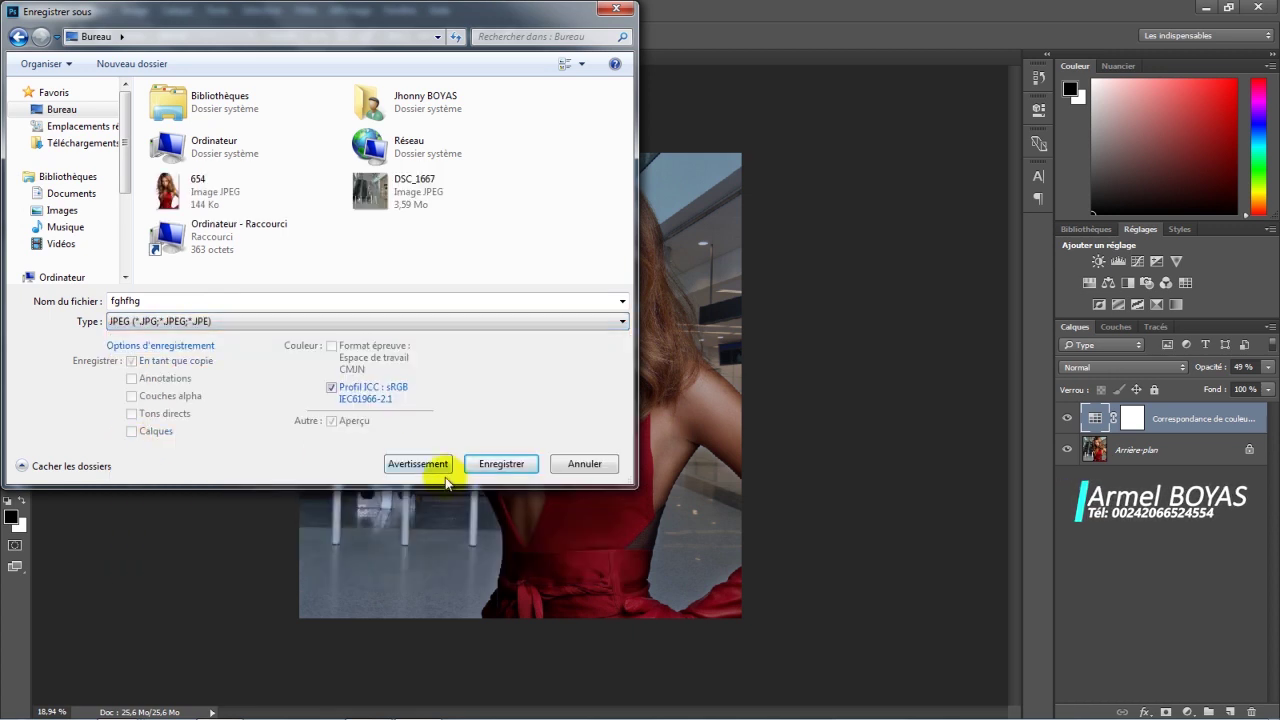
click(482, 462)
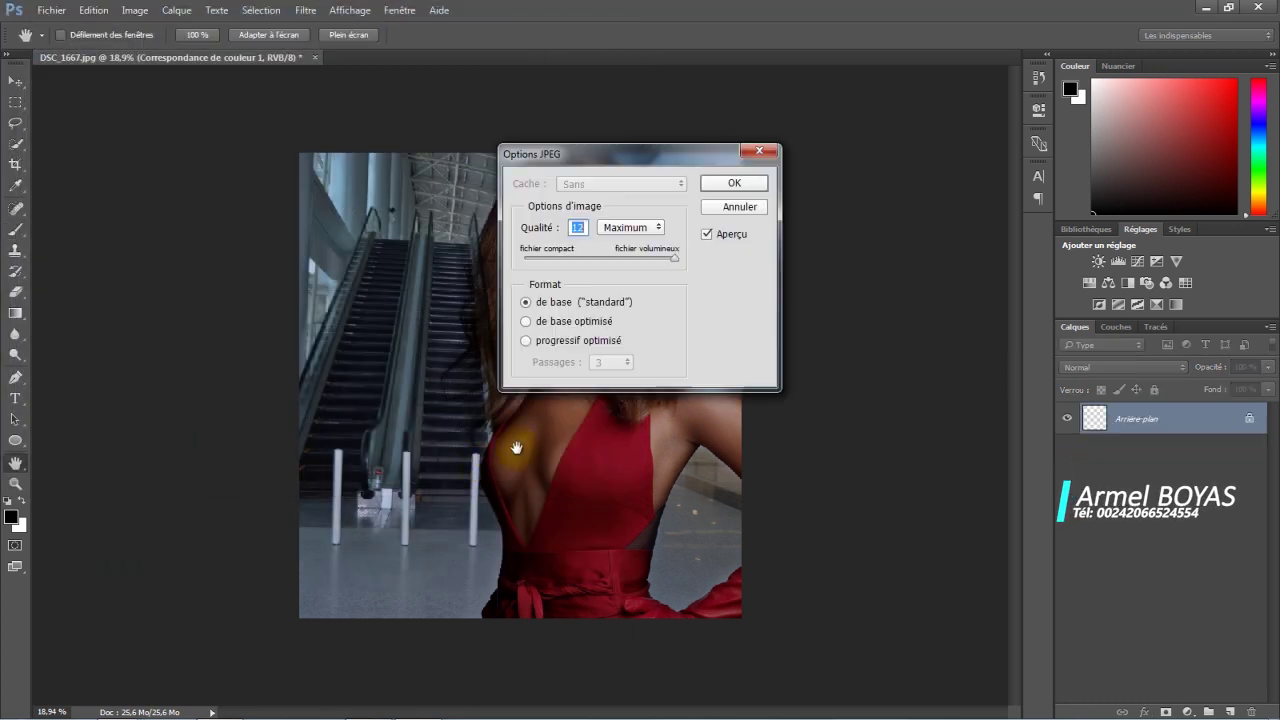
click(720, 184)
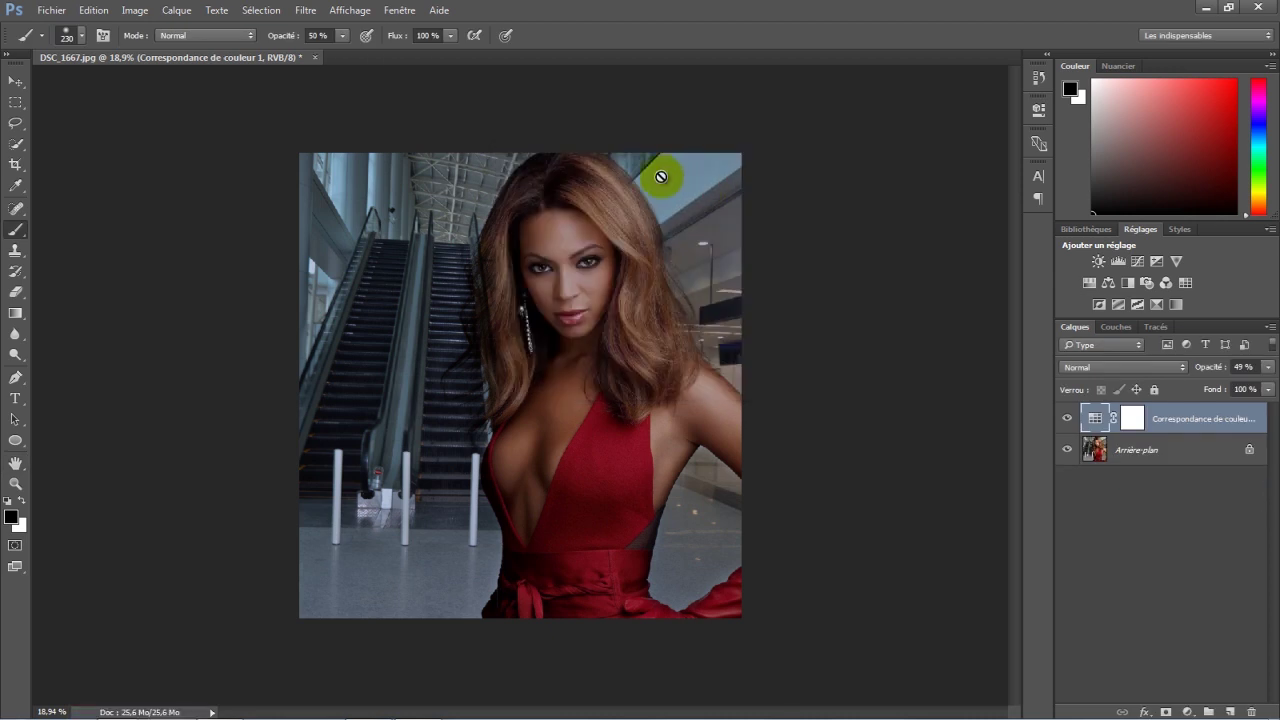
Minimize Photoshop and open the saved fghfhg JPEG from the desktop in Windows Photo Viewer.
click(1204, 8)
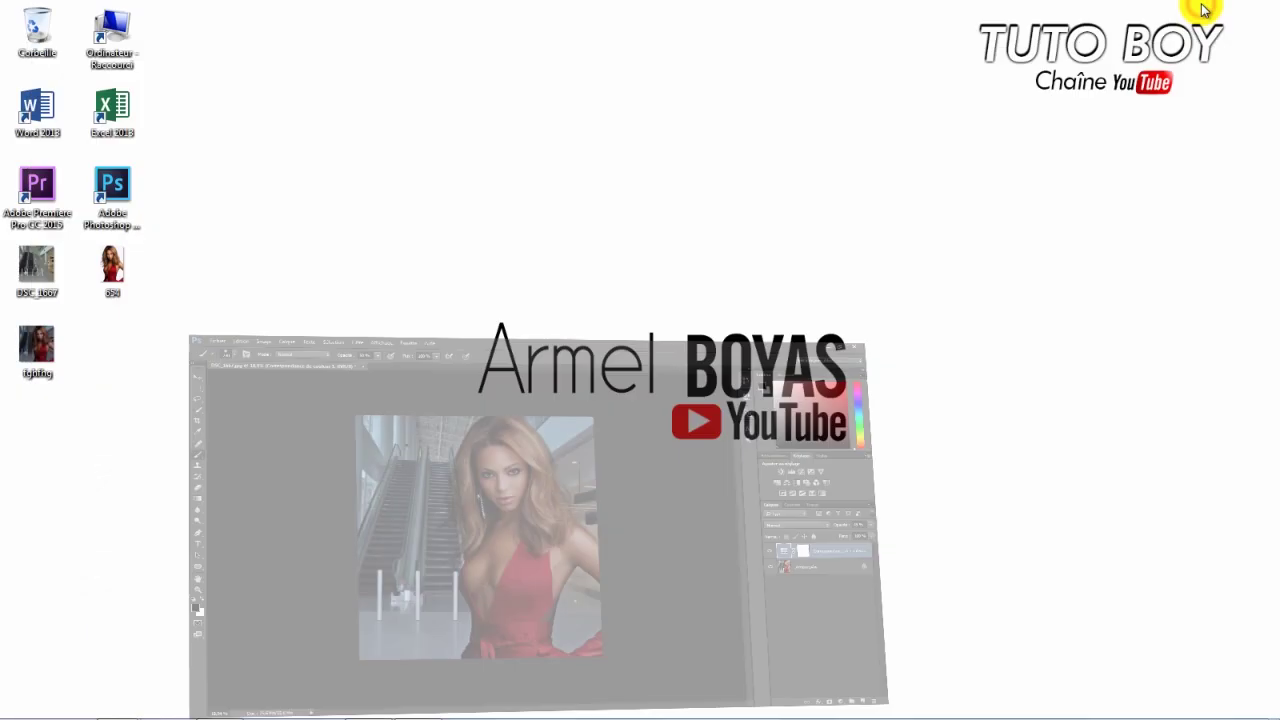
click(47, 347)
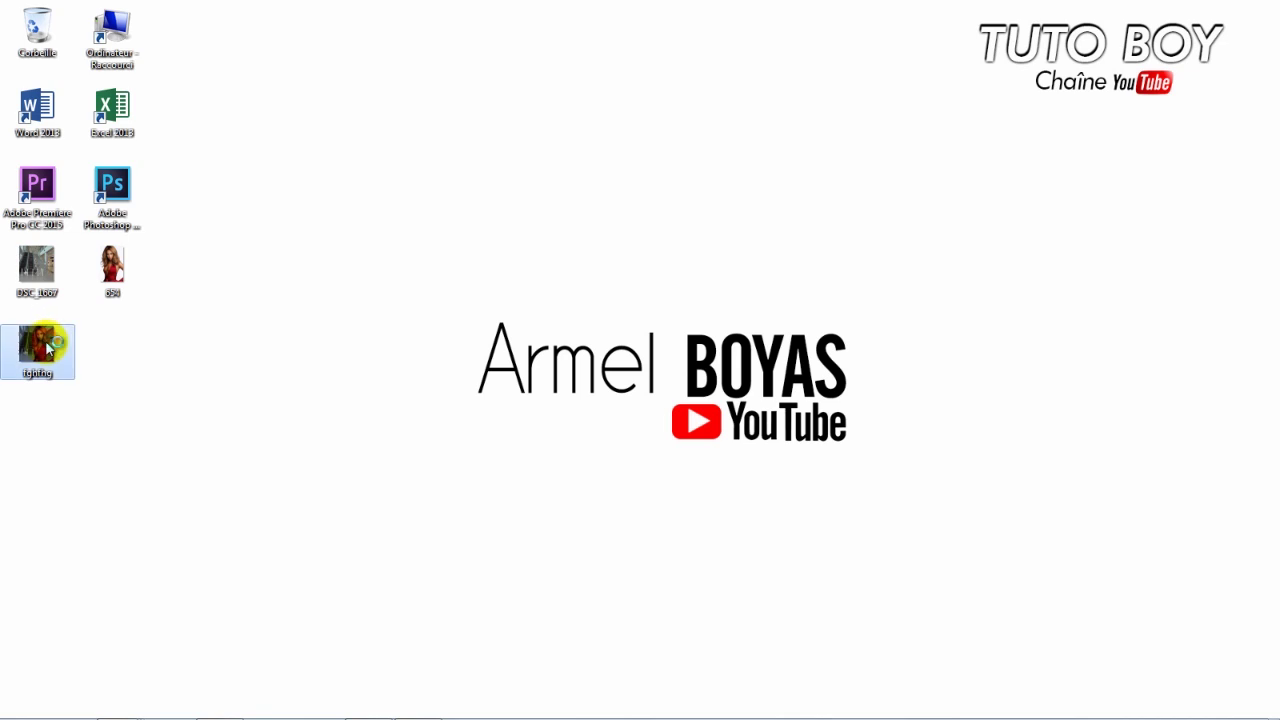
double_click(40, 347)
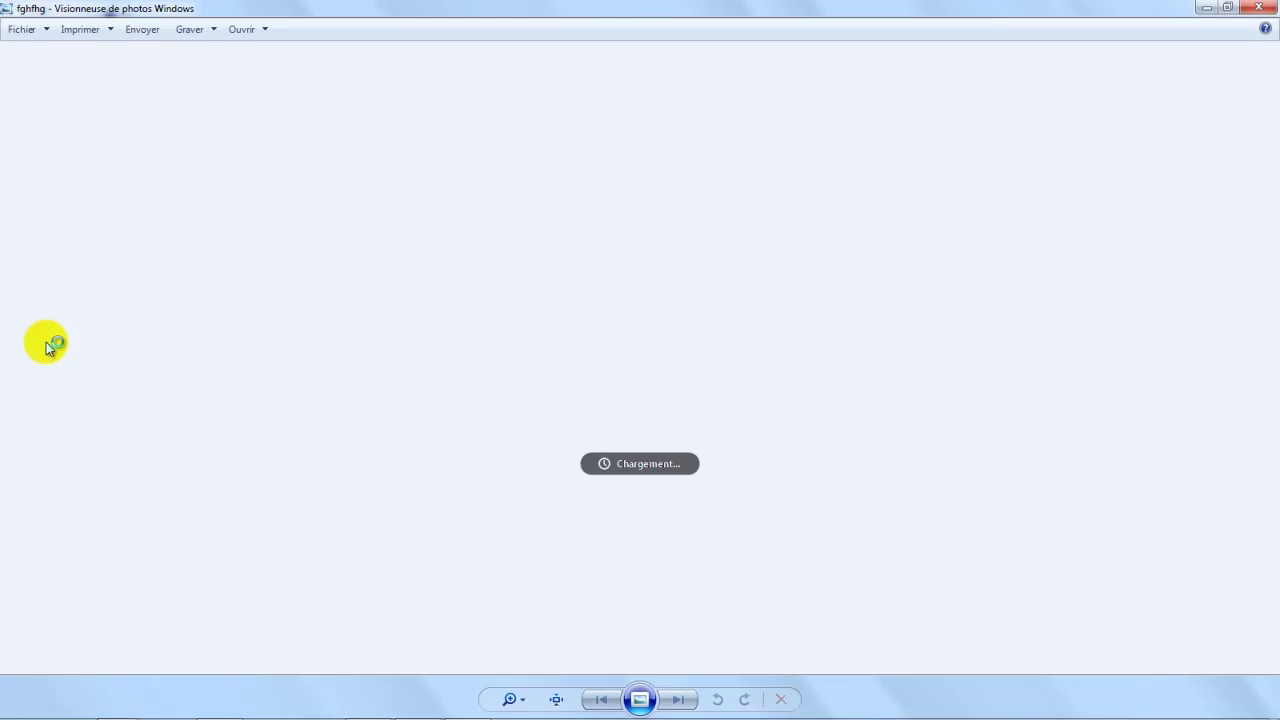